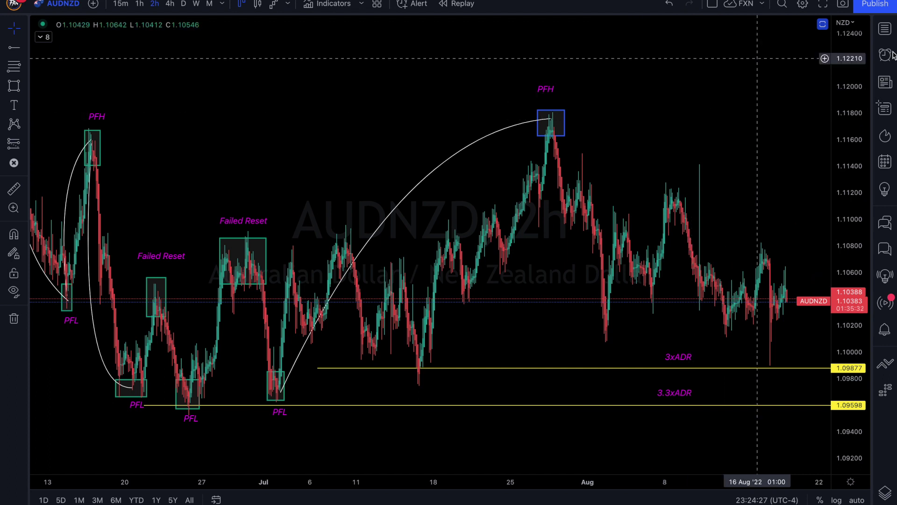
Examine the AUDNZD two-hour chart around the latest peak formation high, recent lows and the 3xADR and 3.3xADR levels
click(884, 28)
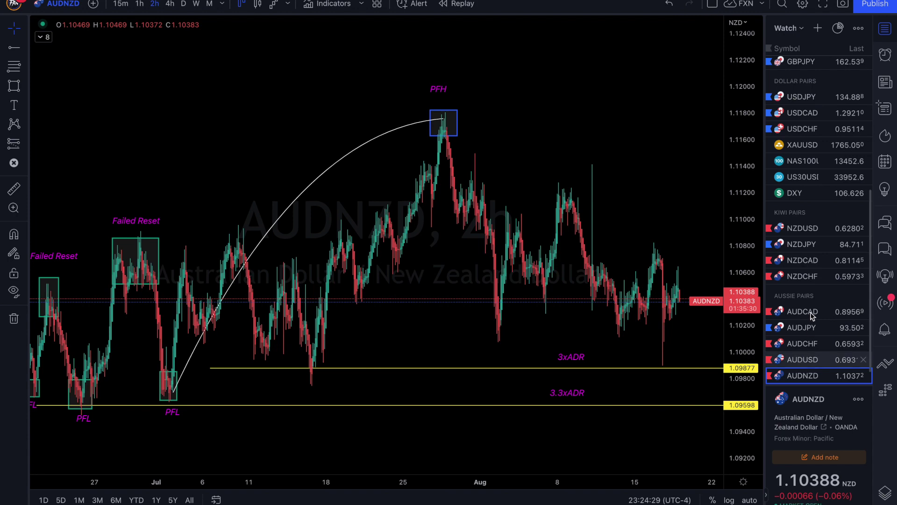
click(885, 29)
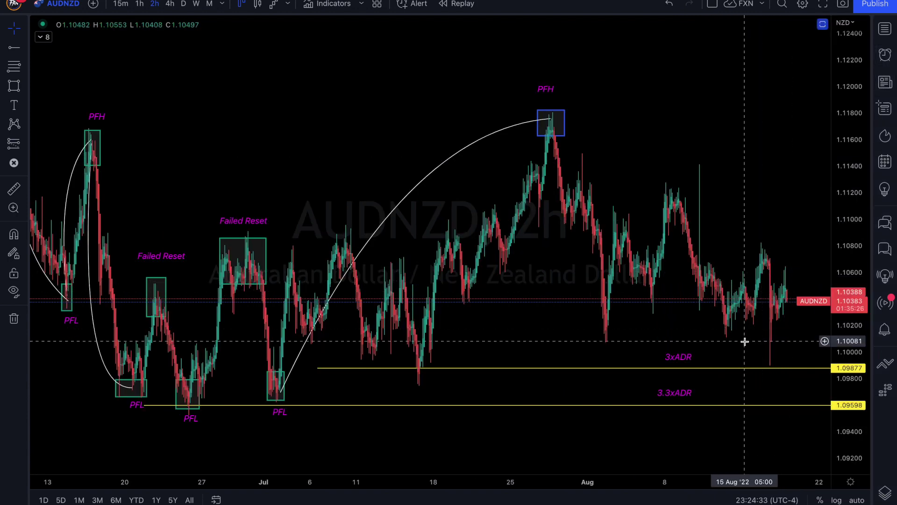
scroll(743, 342, left, 3)
drag(773, 184, 727, 182)
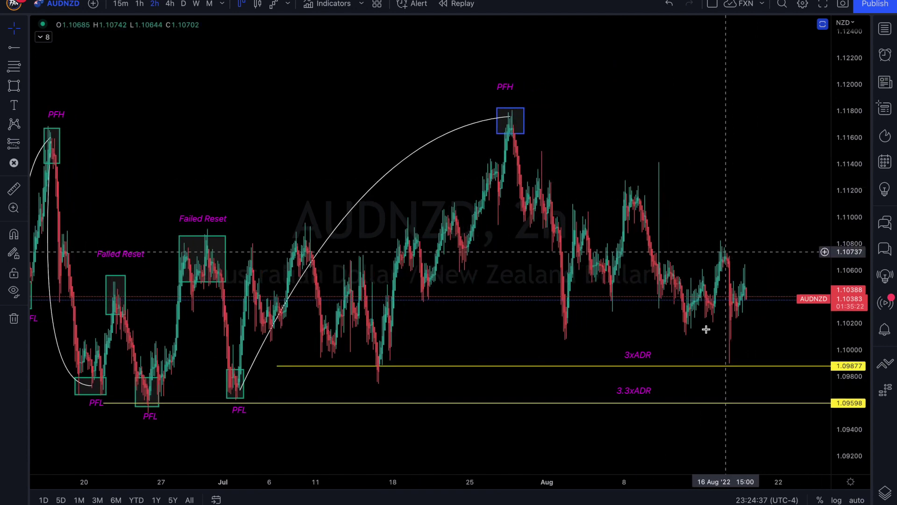
scroll(706, 328, up, 3)
scroll(706, 331, up, 2)
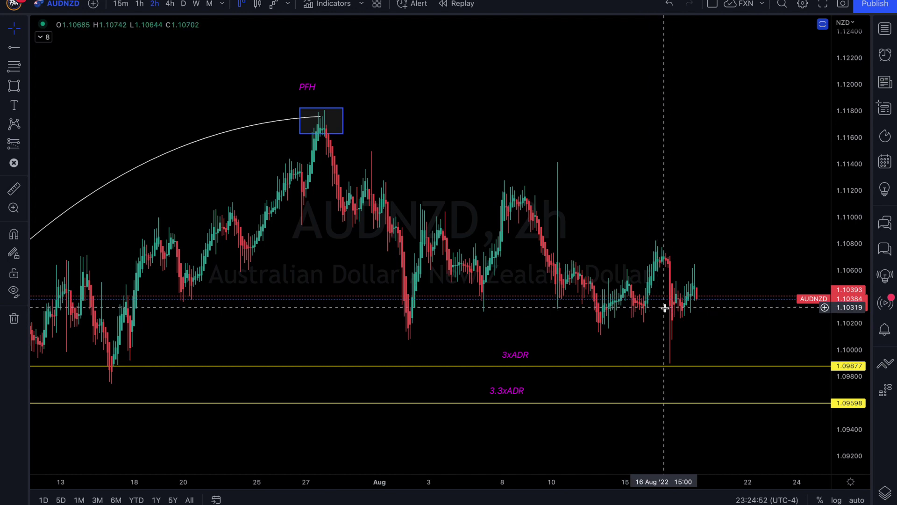
scroll(665, 308, down, 4)
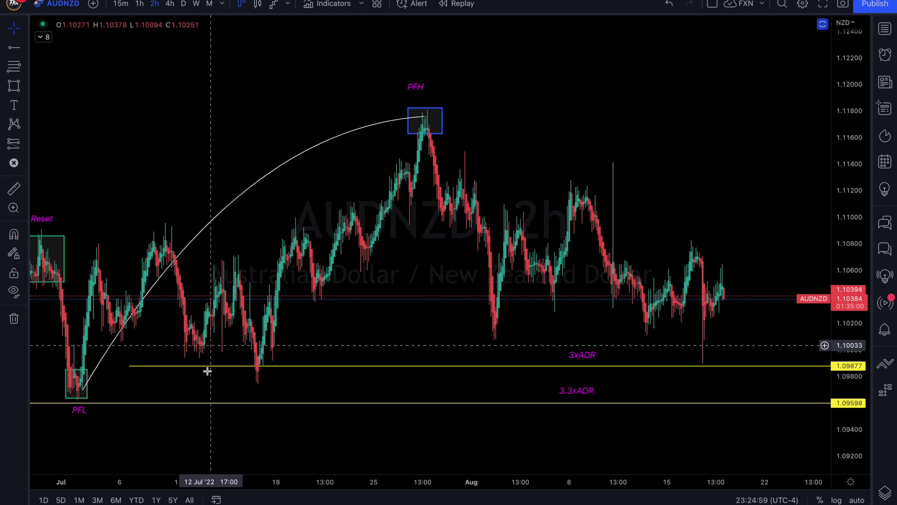
click(485, 368)
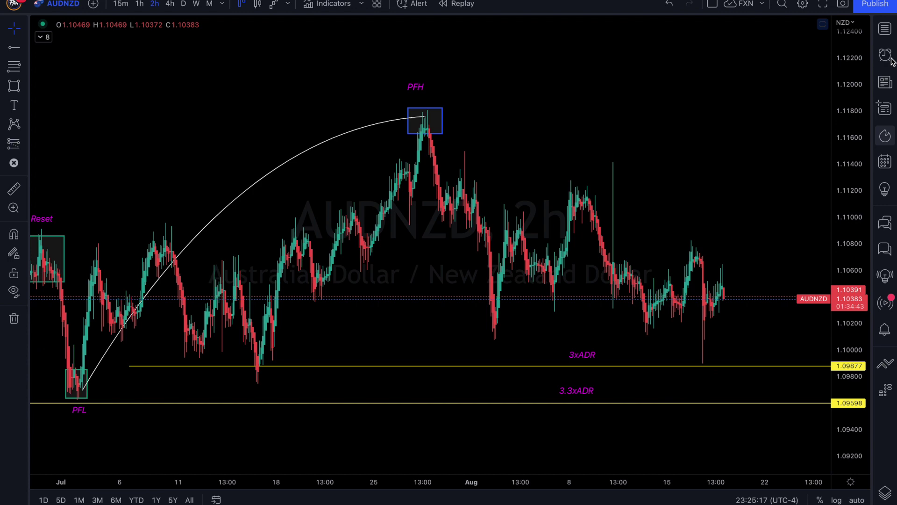
Show the watchlist and review the AUDUSD and AUDCHF charts, including their peak formations and lower price levels
click(884, 29)
click(803, 360)
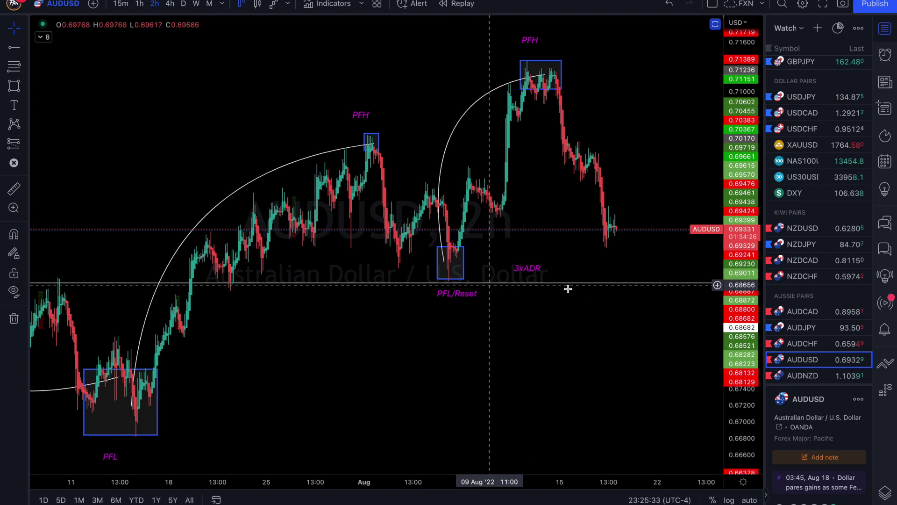
click(824, 348)
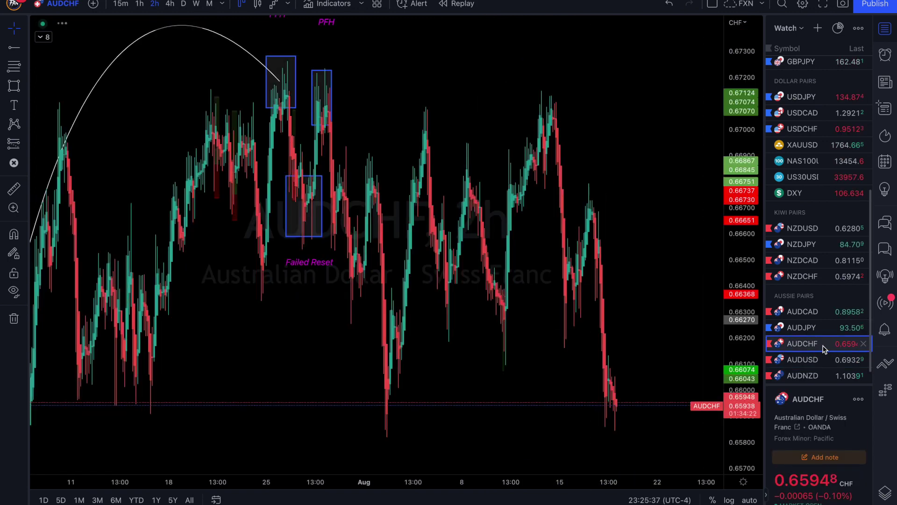
drag(741, 402, 738, 449)
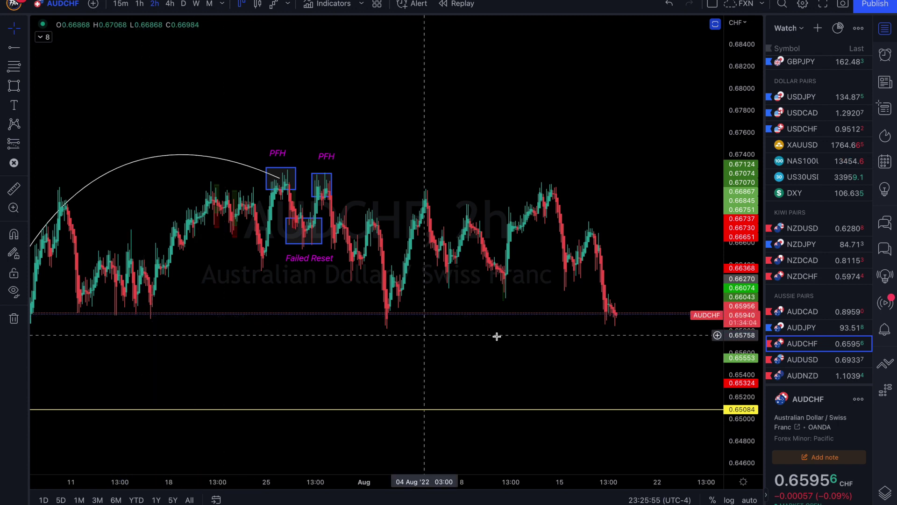
scroll(499, 364, down, 3)
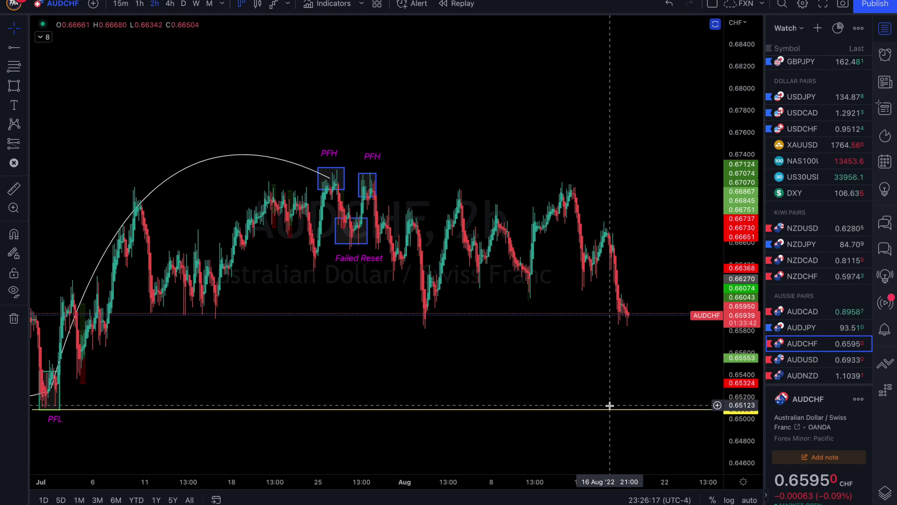
On the AUDJPY chart, check the drop from the mid-August high with a temporary Fibonacci retracement from 95.163 to 93.079
click(801, 331)
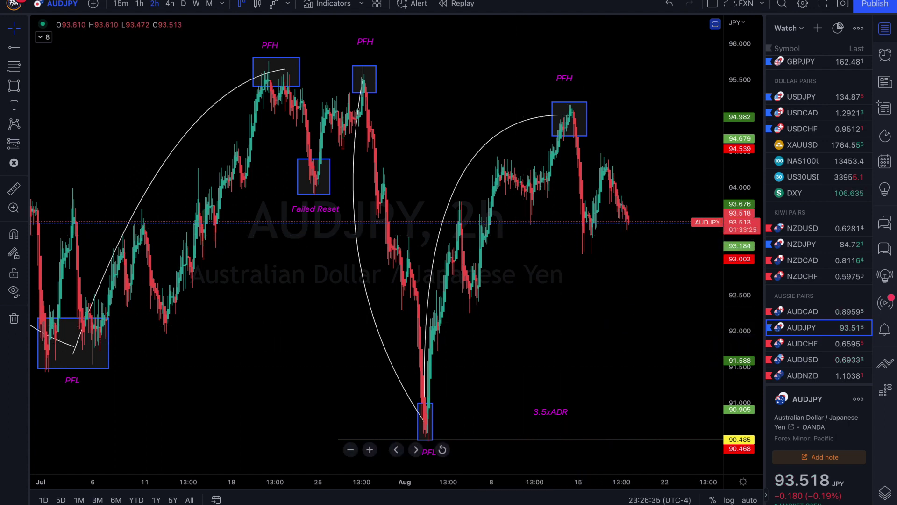
key(alt+f)
click(556, 104)
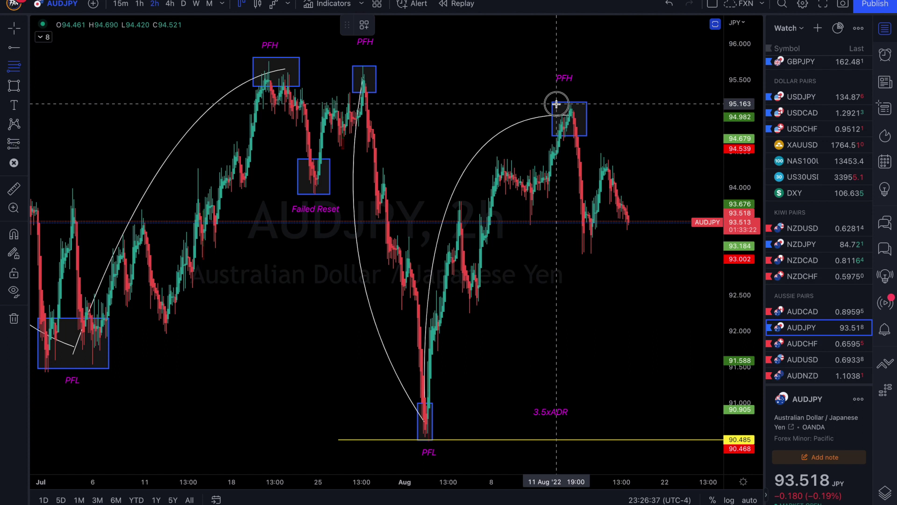
click(657, 254)
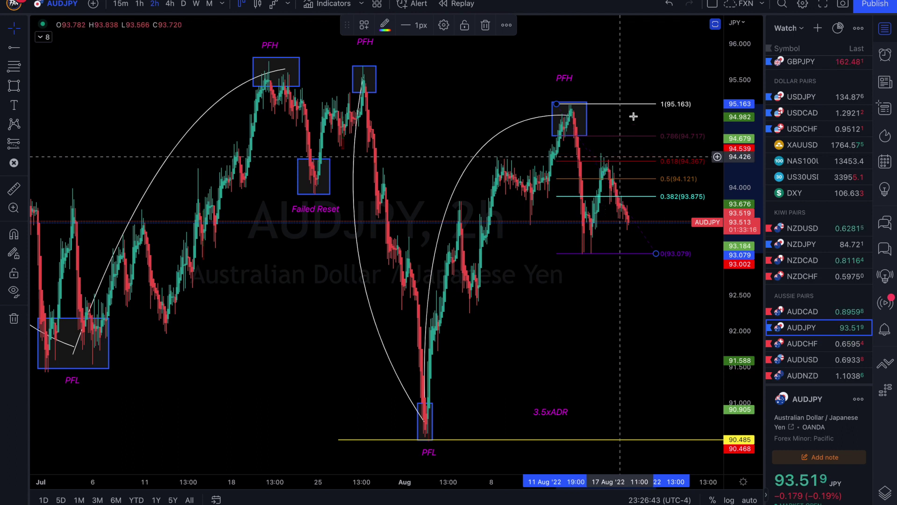
key(Delete)
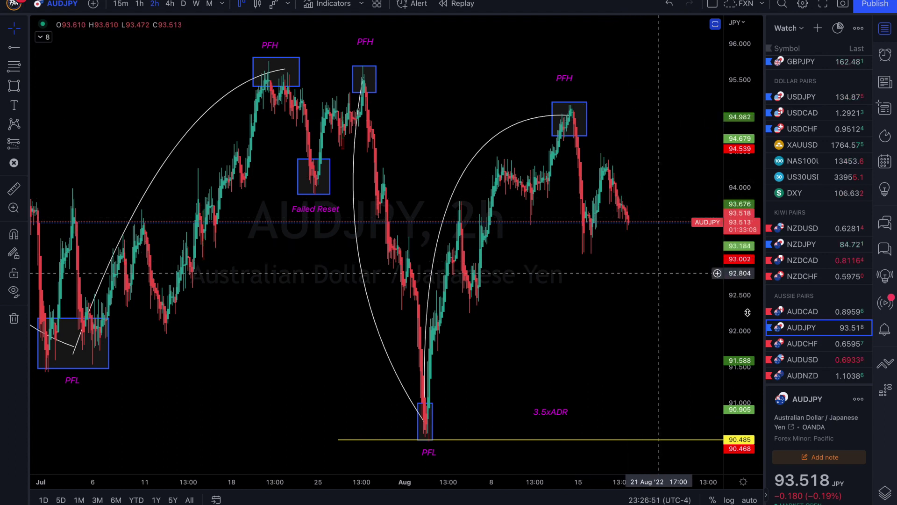
Review the AUDCAD chart and the NZDCHF chart with its peak formation highs, failed reset and 3xADR level
click(810, 313)
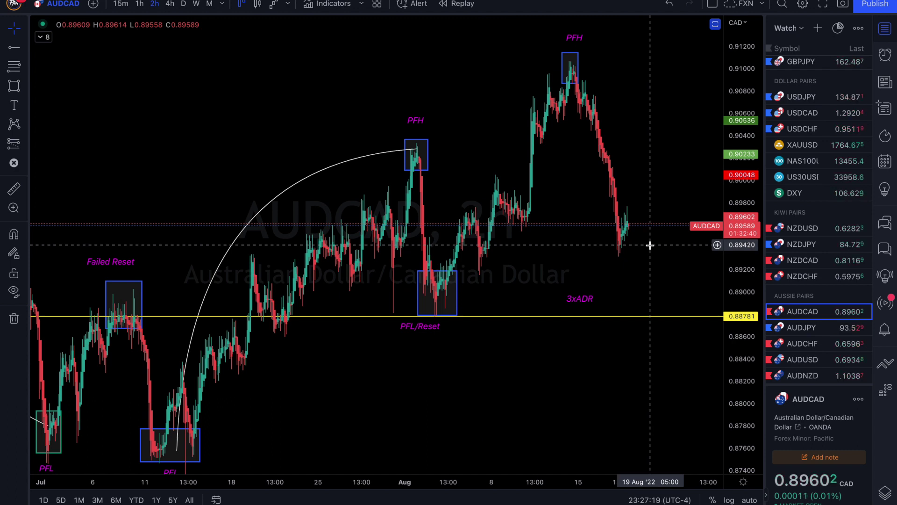
click(796, 276)
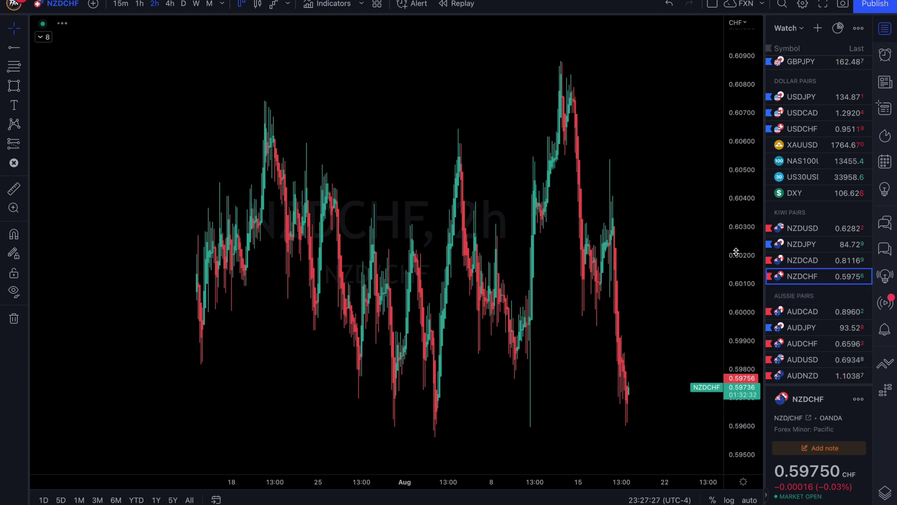
drag(746, 192, 736, 380)
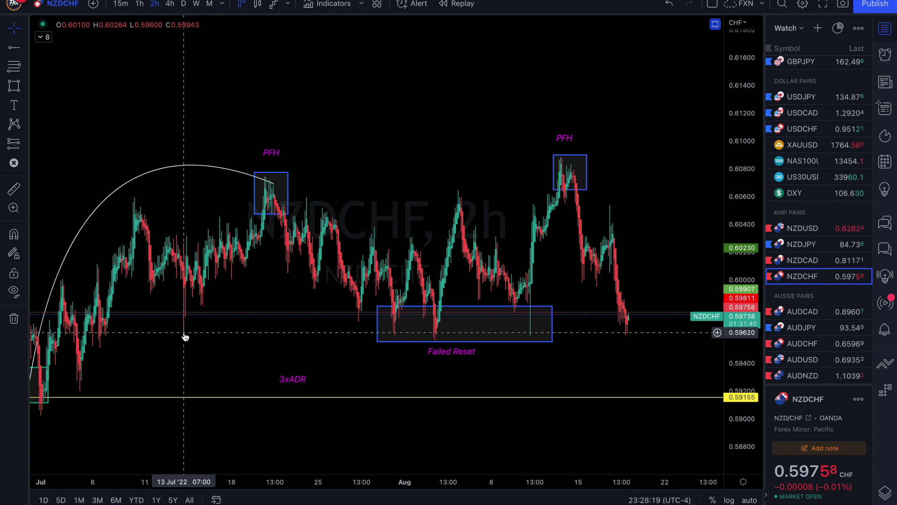
Review the NZDCAD chart from the PFL/Reset box up to the latest peak formation high
click(802, 266)
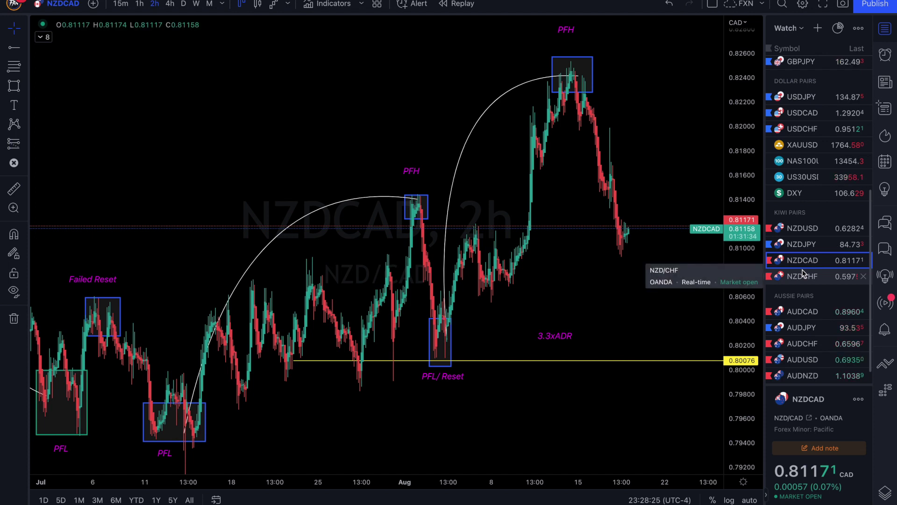
drag(750, 196, 753, 219)
click(578, 99)
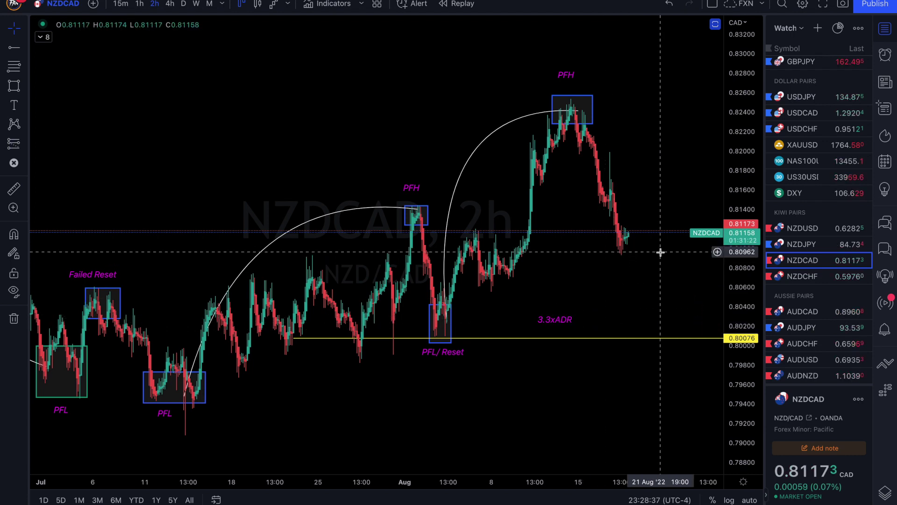
On the NZDJPY chart, draw a curve from the early-August PFL box to the mid-August PFH box, arching above the price
click(830, 251)
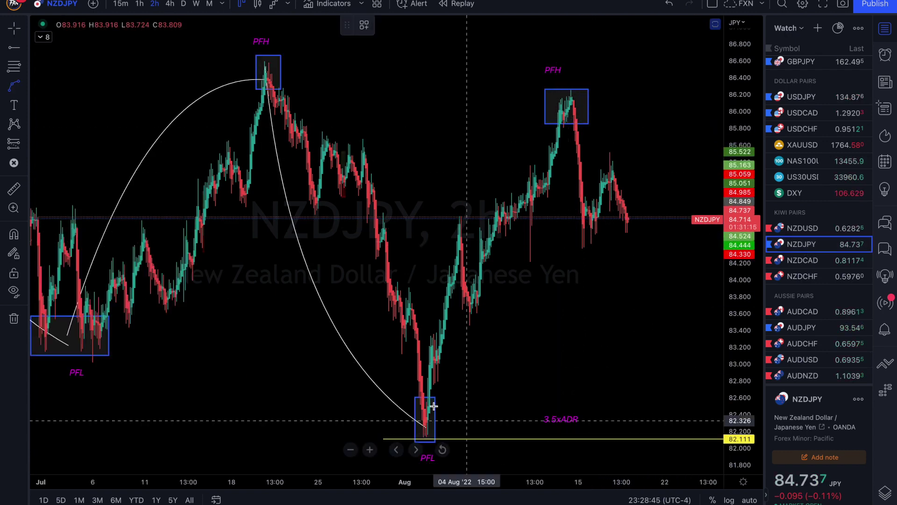
click(424, 417)
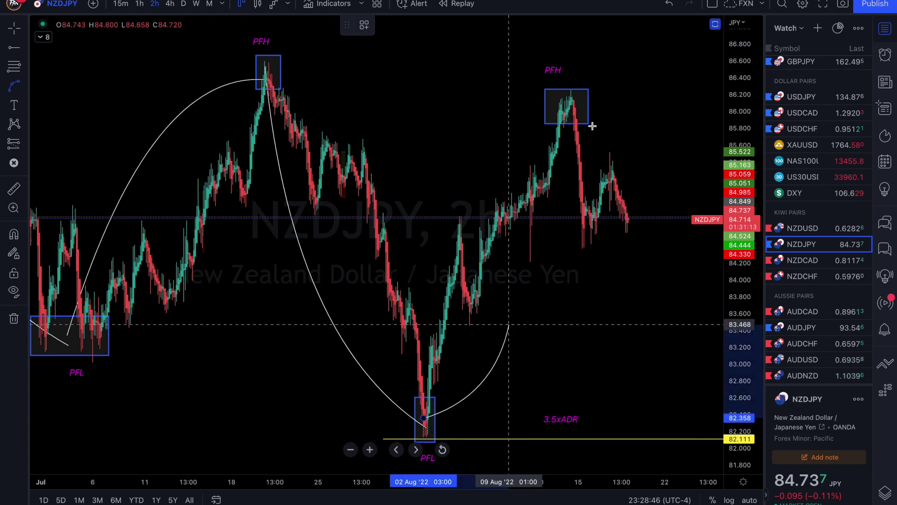
click(571, 107)
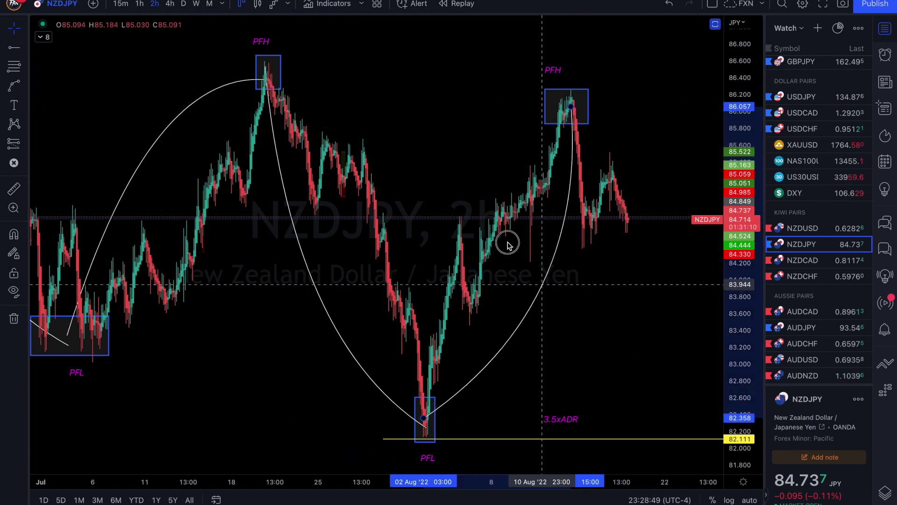
click(464, 195)
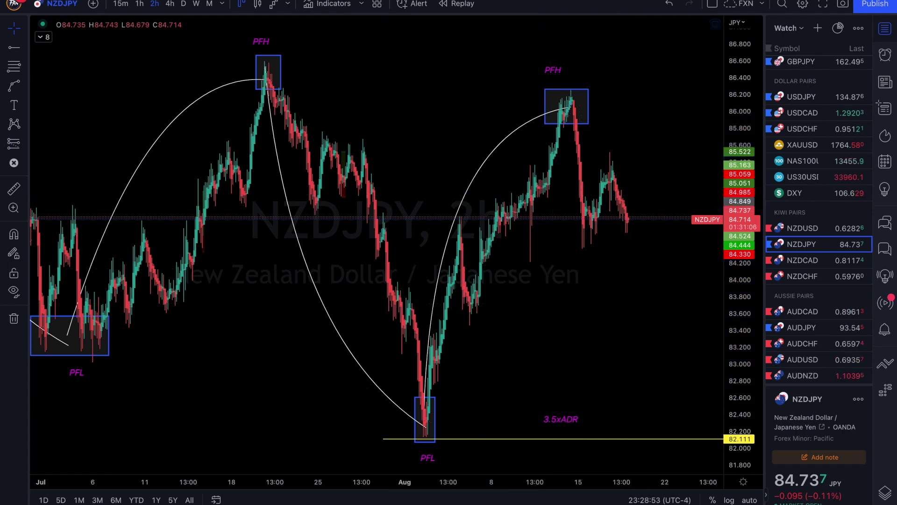
Check the NZDJPY drop from the mid-August high with a temporary Fibonacci retracement from 86.260 to 84.376
key(alt+f)
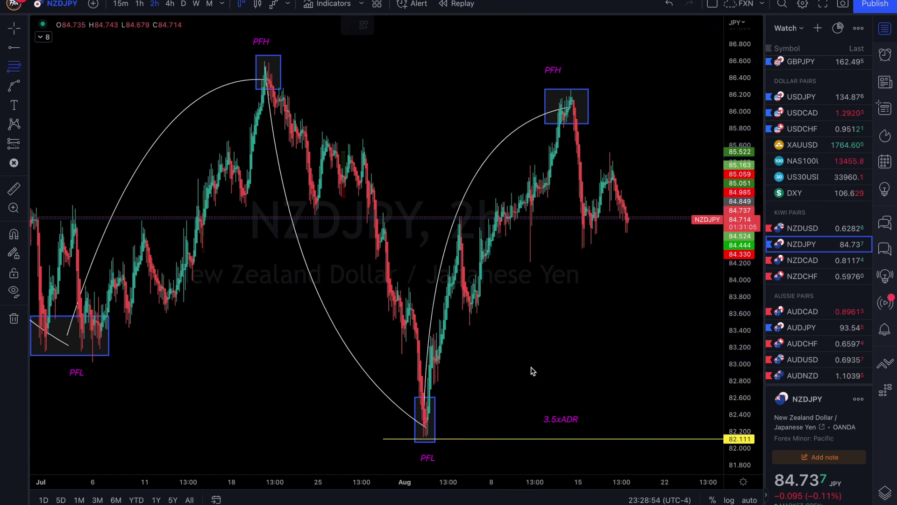
click(561, 90)
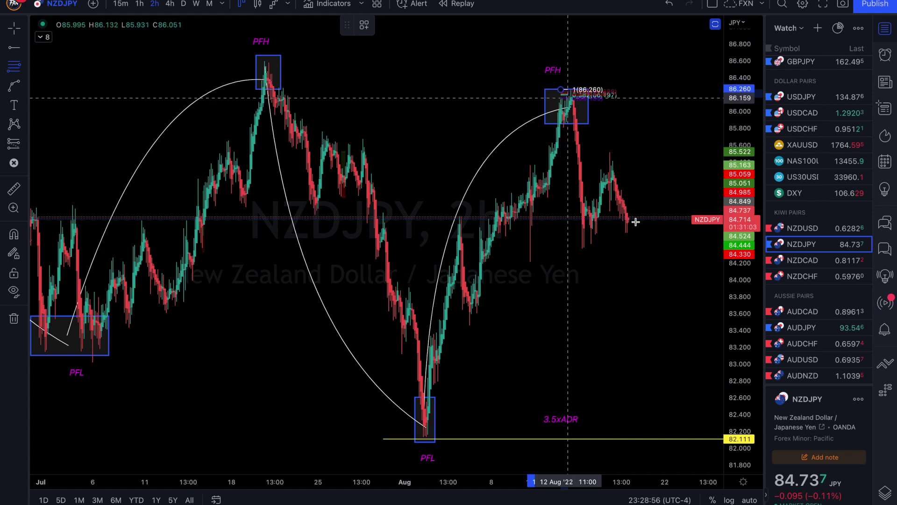
click(663, 249)
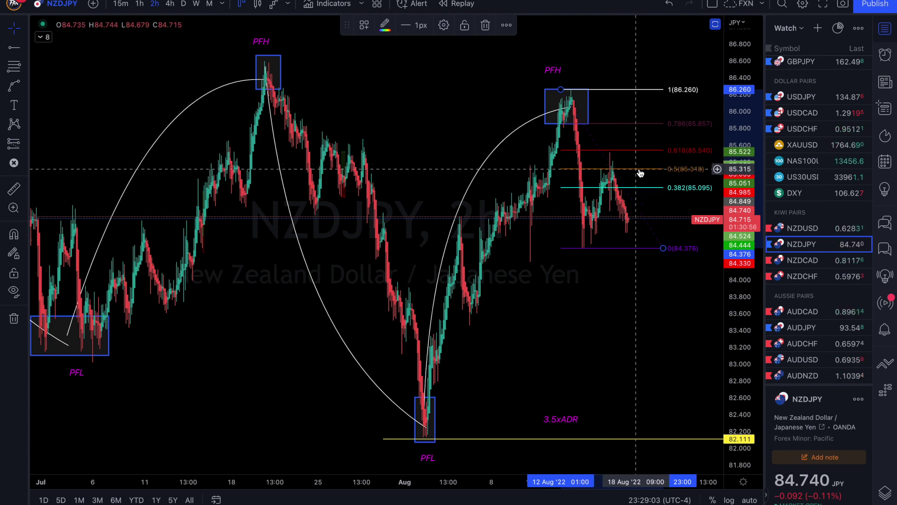
key(Delete)
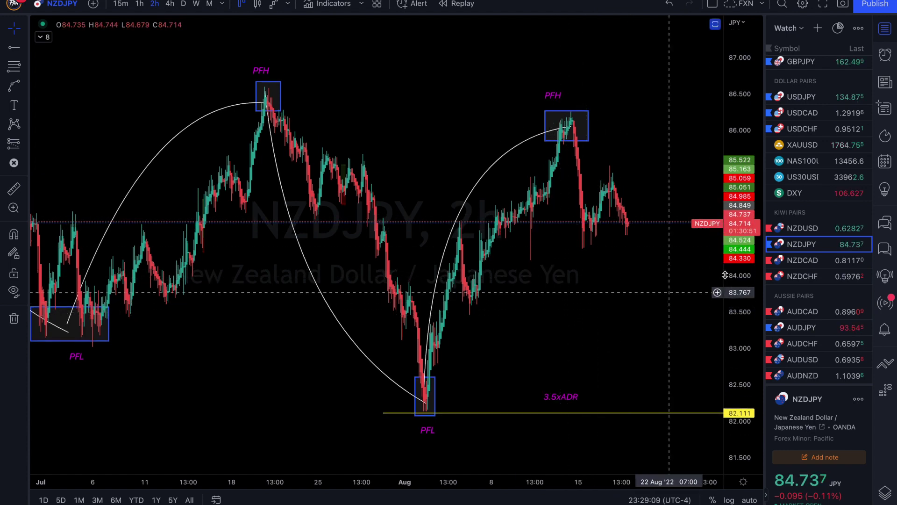
On the NZDUSD chart, draw a curve from the early-August PFL/Reset box to the latest PFH box, arching above the price
click(821, 231)
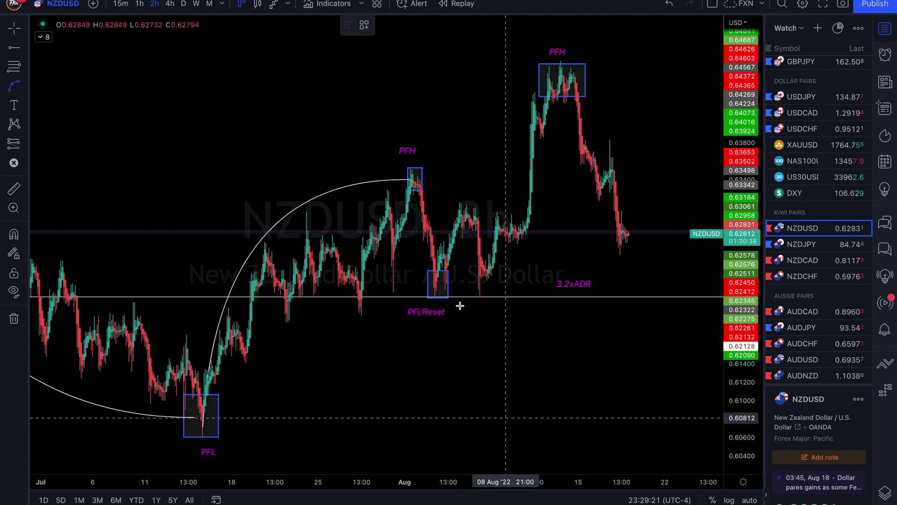
click(442, 286)
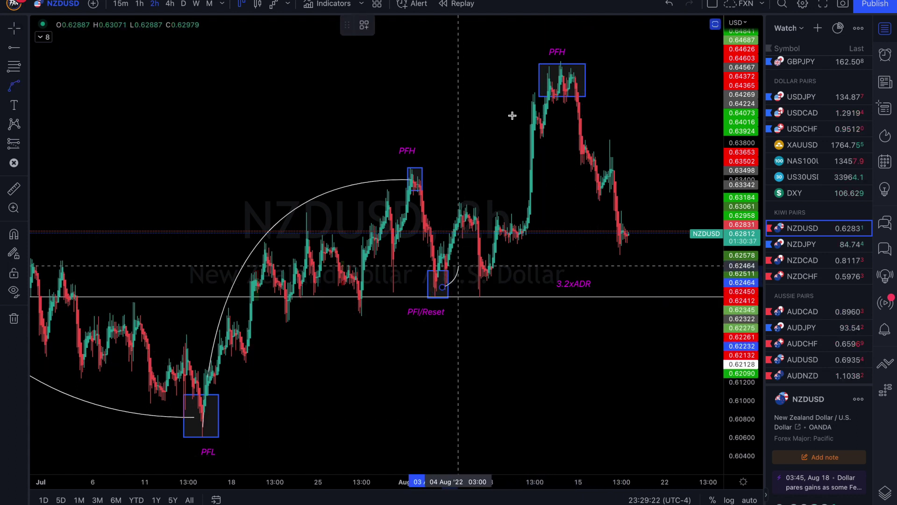
click(556, 76)
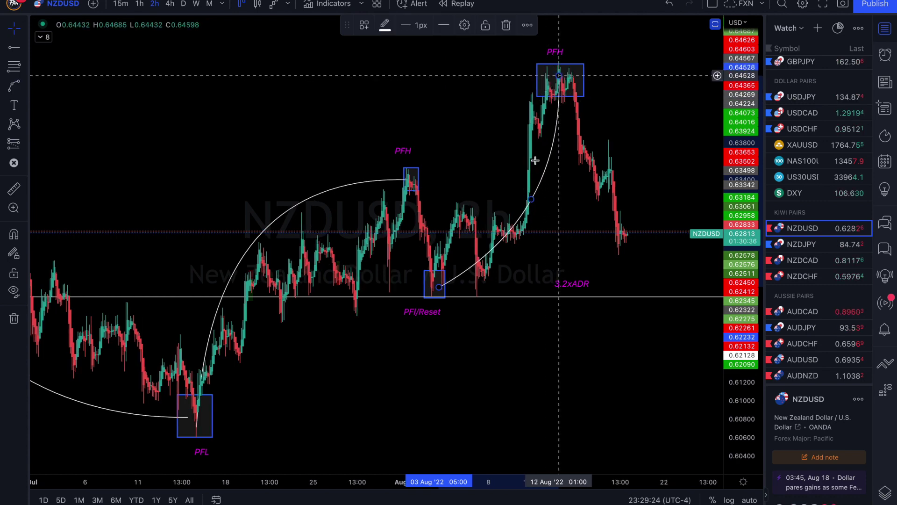
click(484, 154)
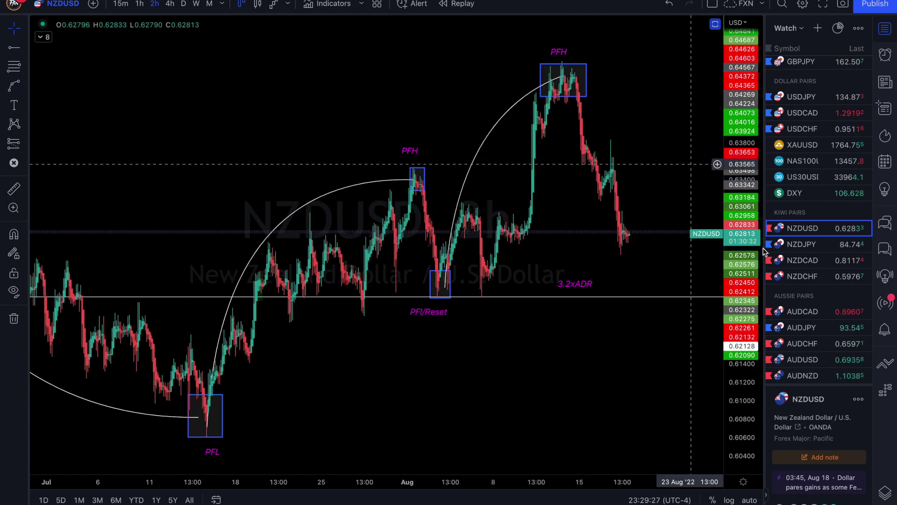
Review the possible new peak formation high on the US30USD chart and switch to the NAS100 chart
click(802, 177)
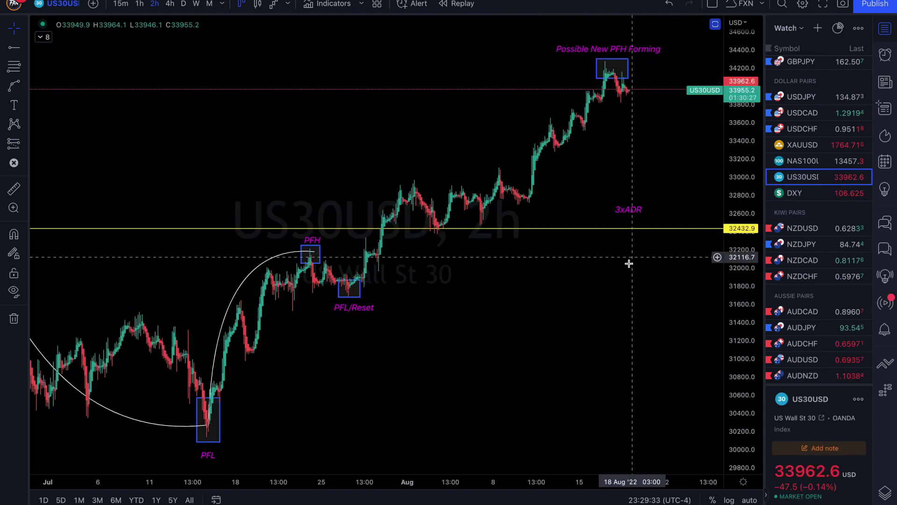
drag(627, 267, 621, 286)
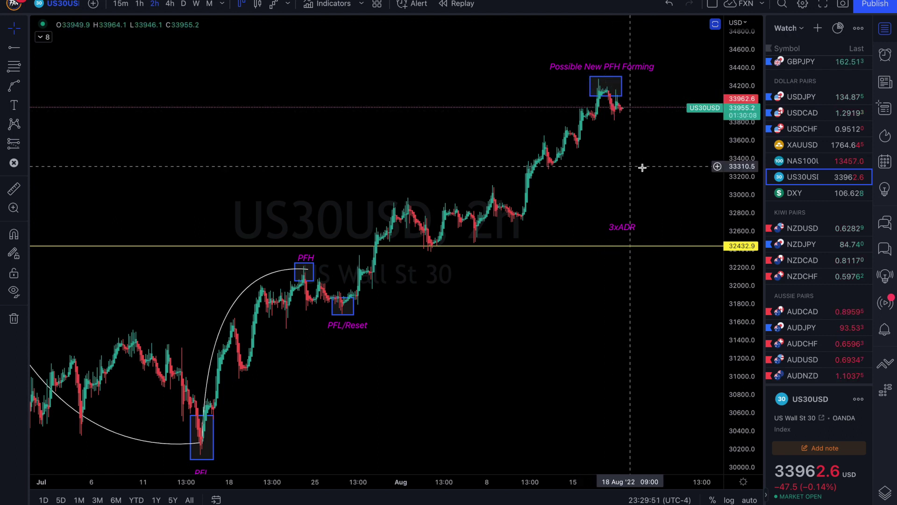
click(824, 162)
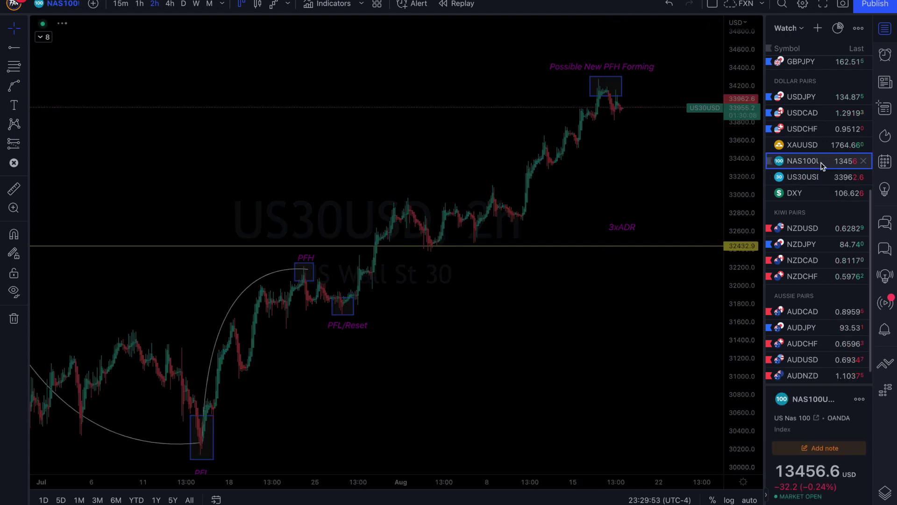
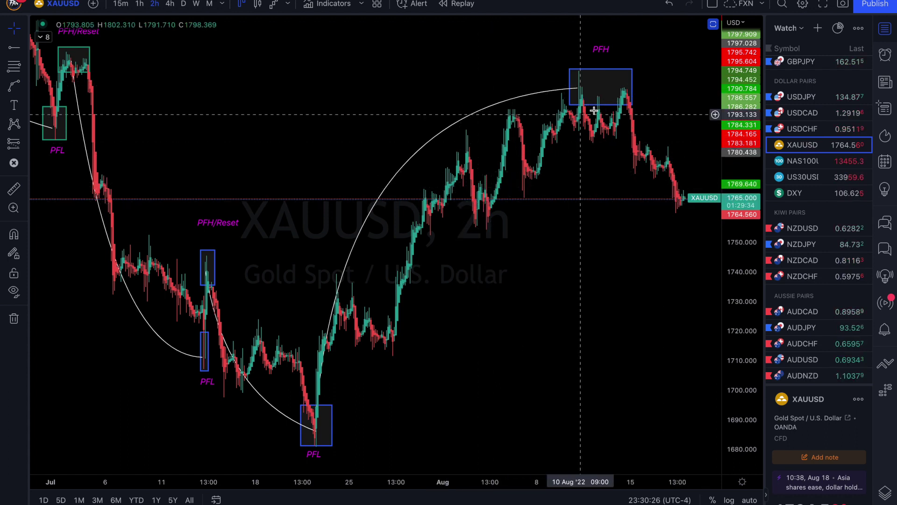
Review the XAUUSD decline from the August PFH box and the USDCHF peak formations and rally from the latest PFL box
drag(621, 262, 581, 252)
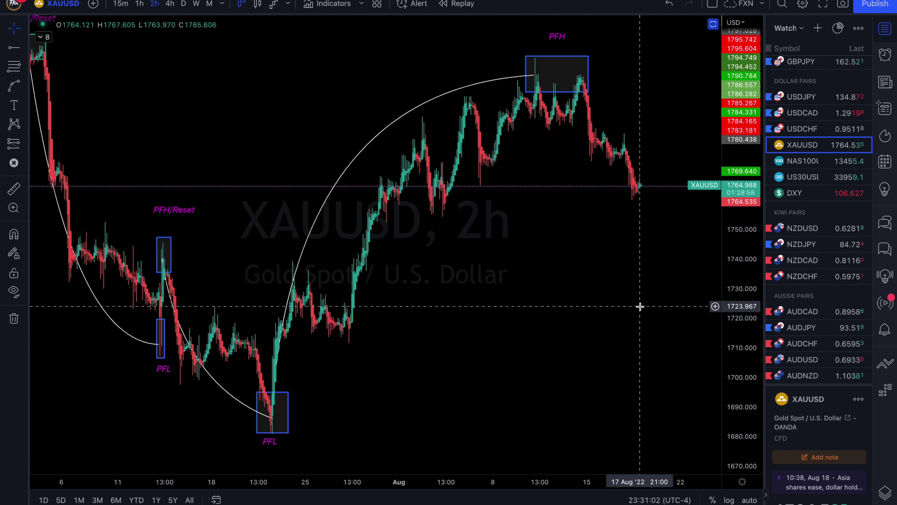
scroll(812, 174, up, 2)
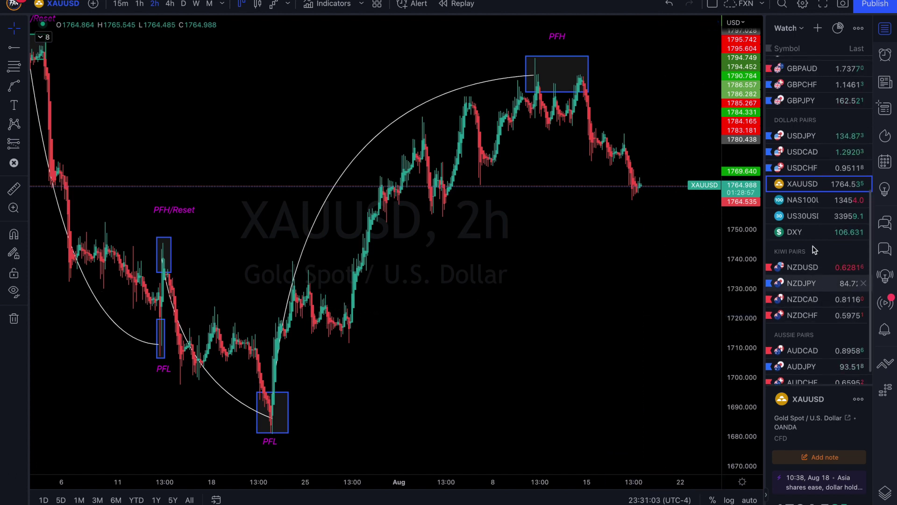
click(813, 174)
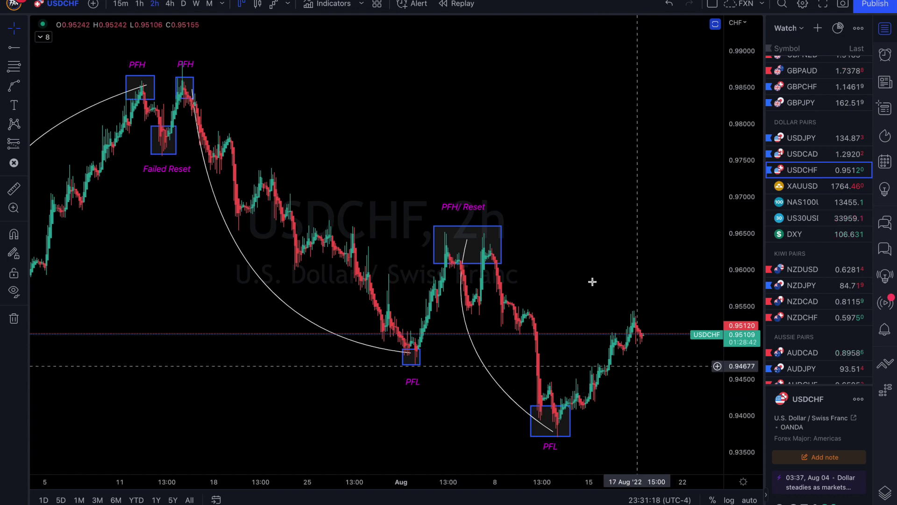
scroll(586, 270, down, 5)
scroll(588, 273, down, 4)
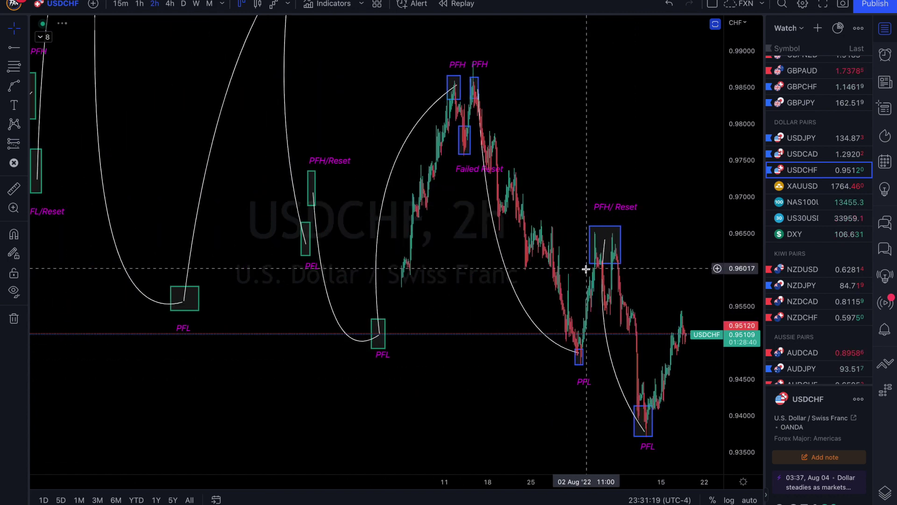
scroll(585, 274, up, 8)
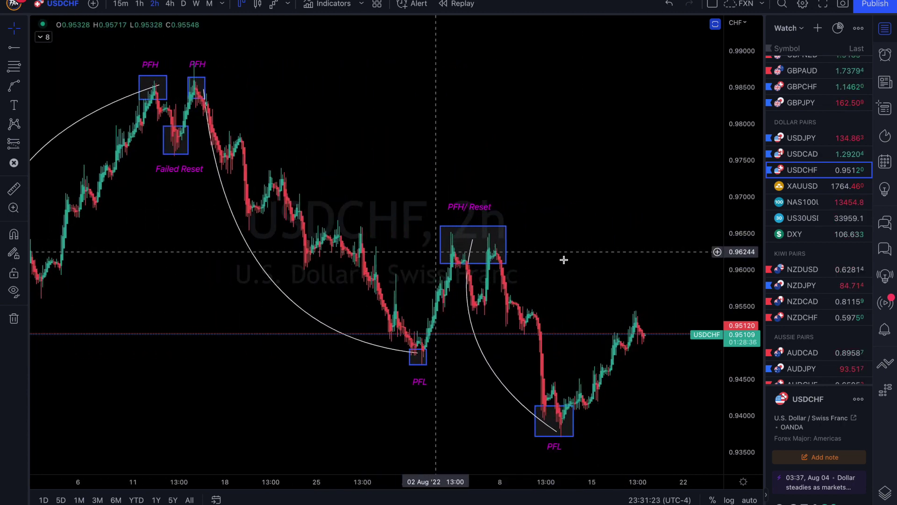
drag(596, 236, 553, 174)
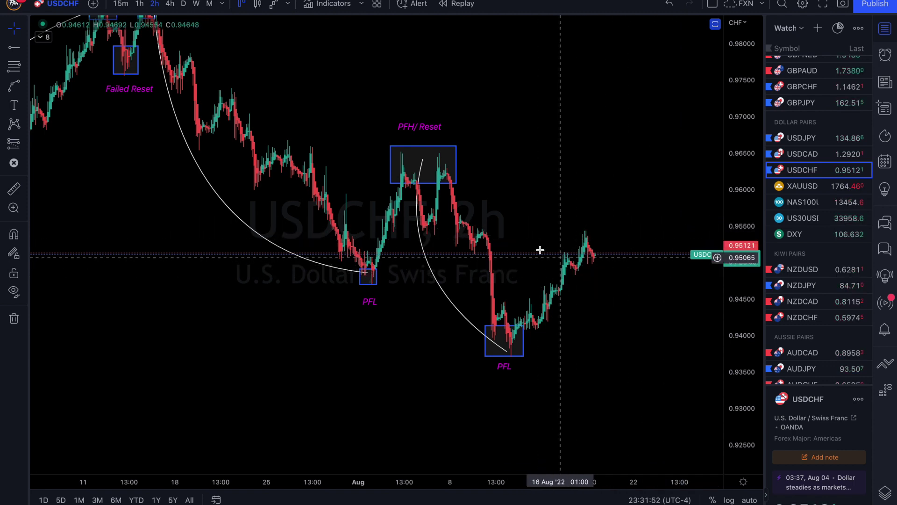
On the USDCAD chart, place a horizontal ray at about 1.29867 from the 18 July swing high across the August PFH/Reset box
click(817, 153)
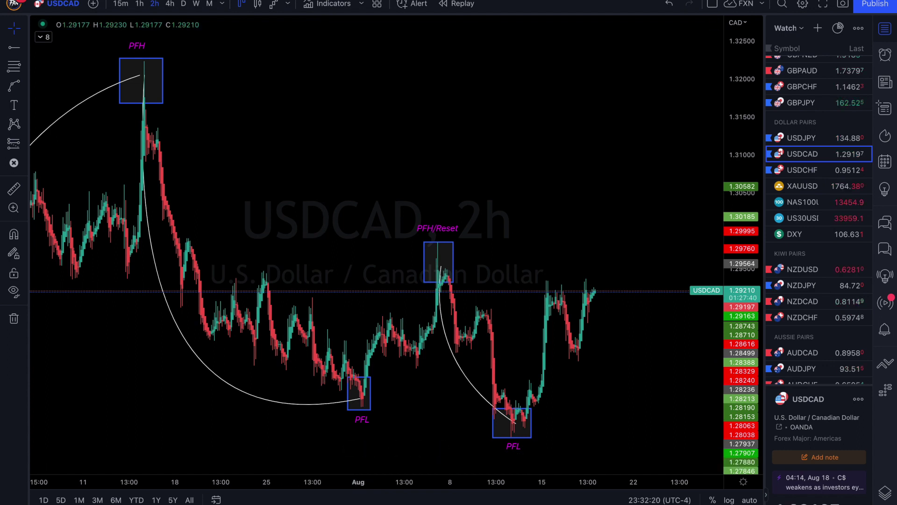
key(alt+h)
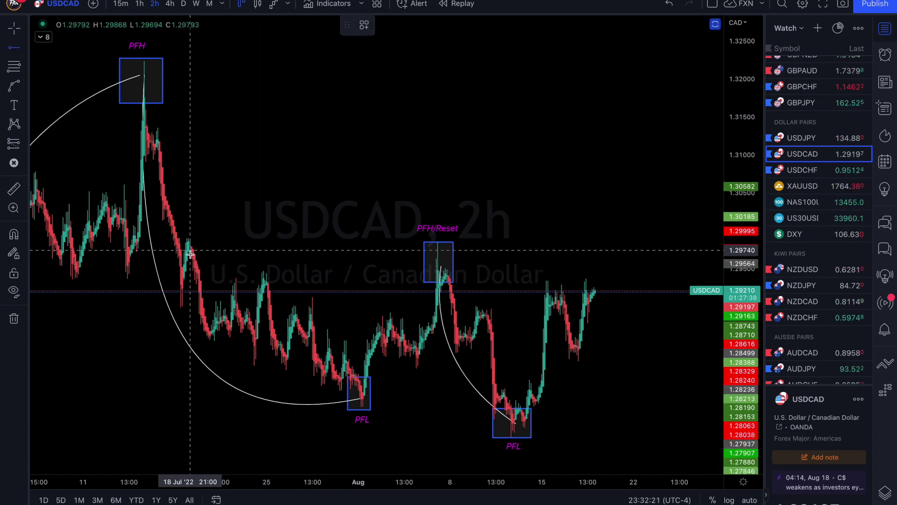
click(185, 241)
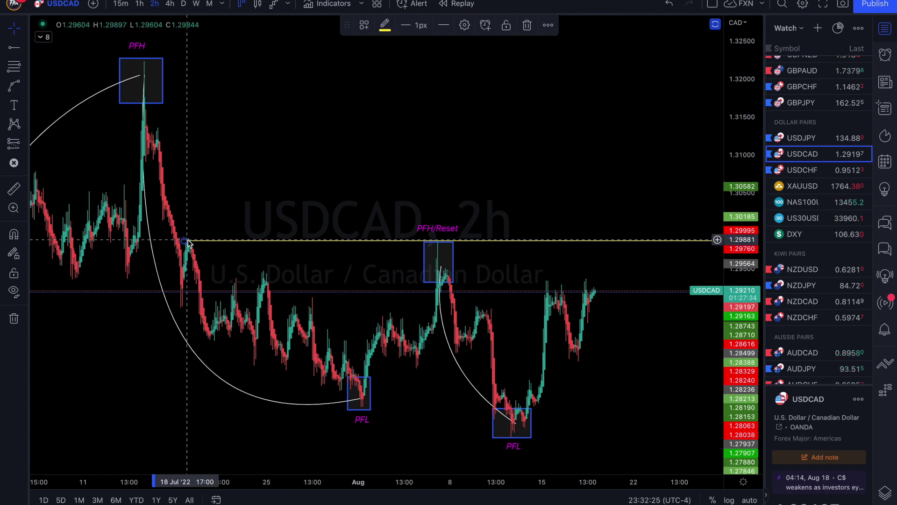
click(438, 244)
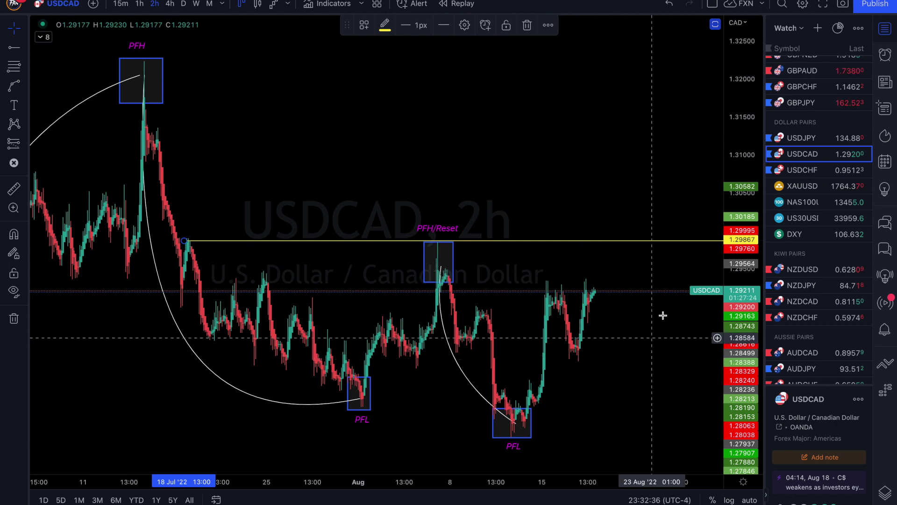
Review the USDJPY chart around the Reset or Failed Reset Forming box and the GBPJPY price action since its latest PFL box
click(805, 138)
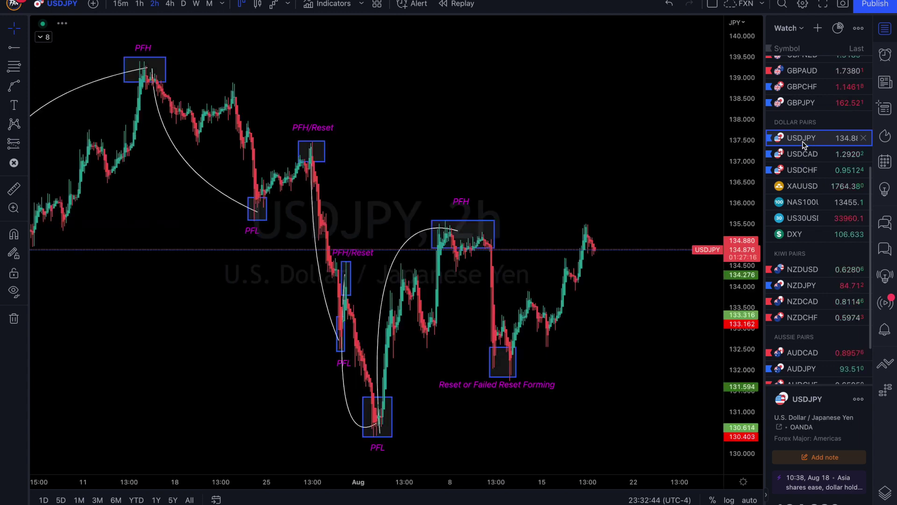
drag(740, 100, 737, 169)
scroll(797, 112, up, 5)
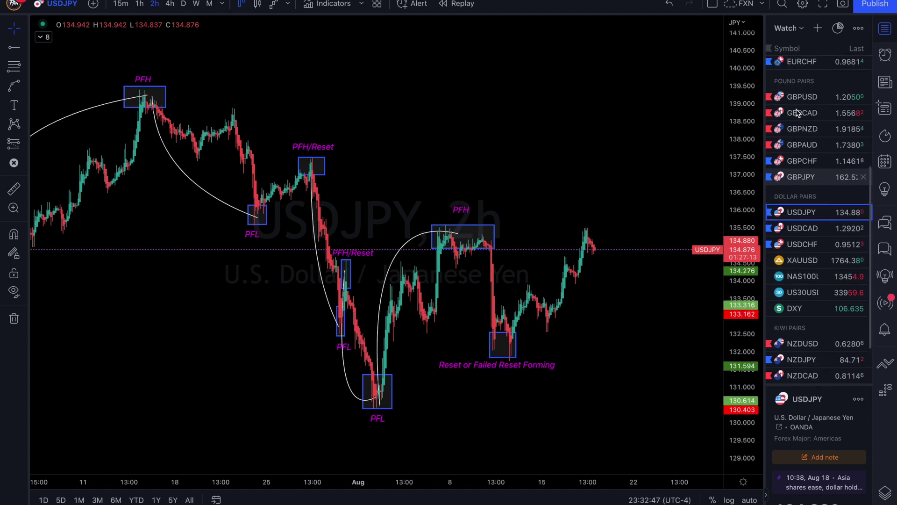
scroll(797, 112, up, 1)
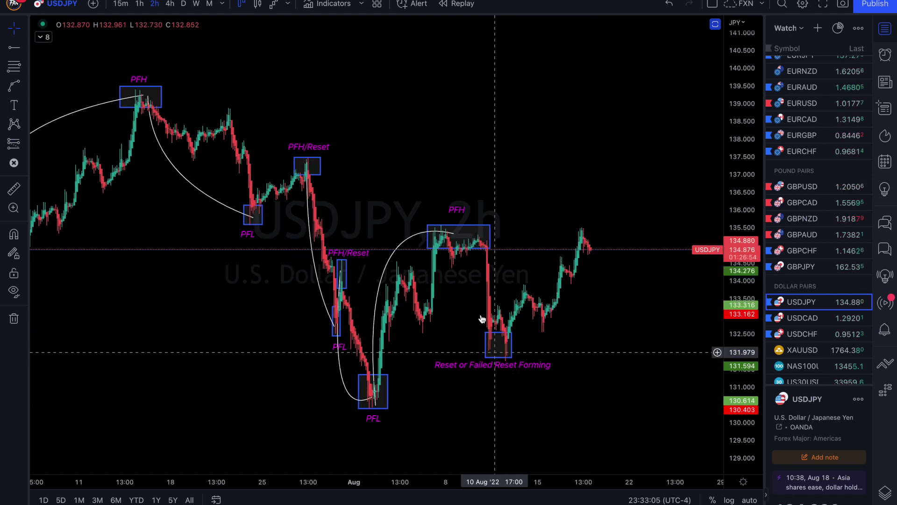
click(487, 356)
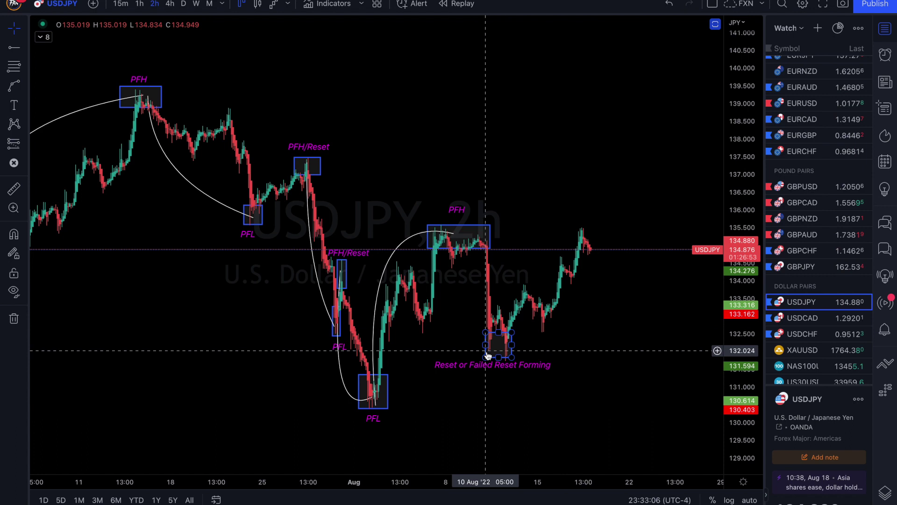
click(526, 372)
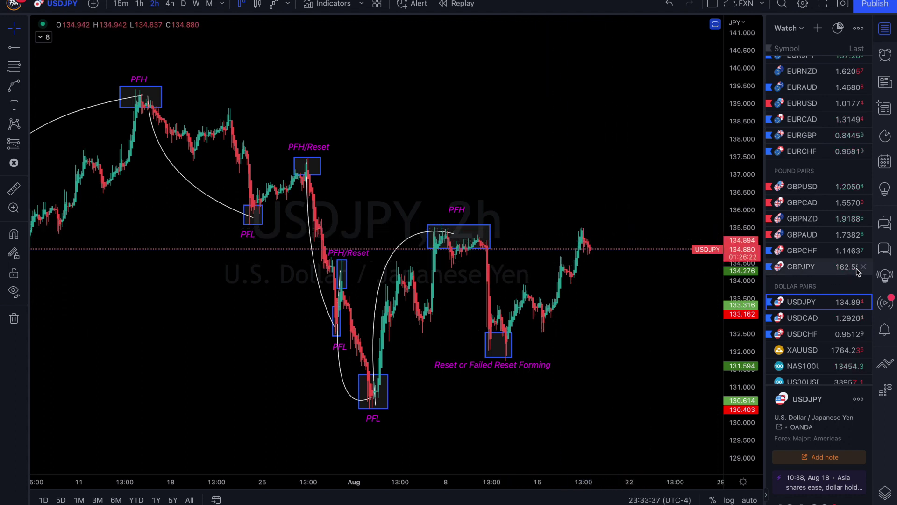
click(832, 266)
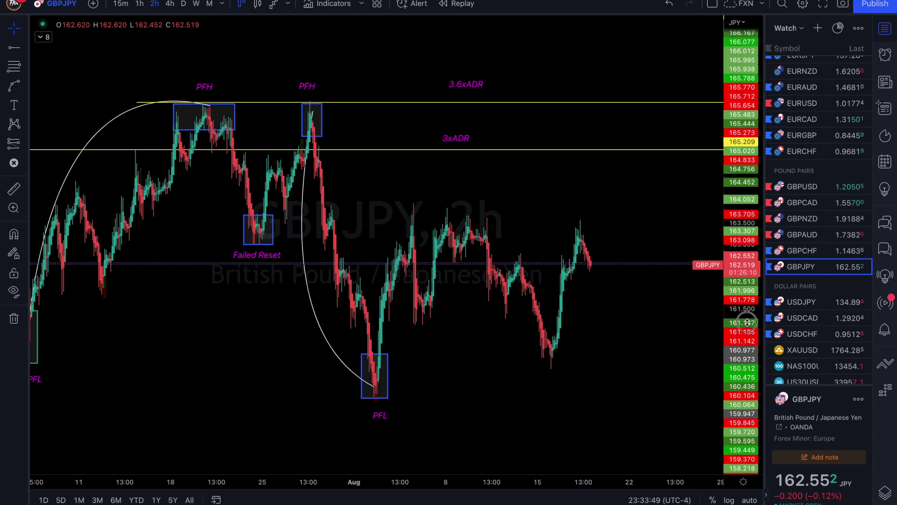
drag(477, 363, 511, 363)
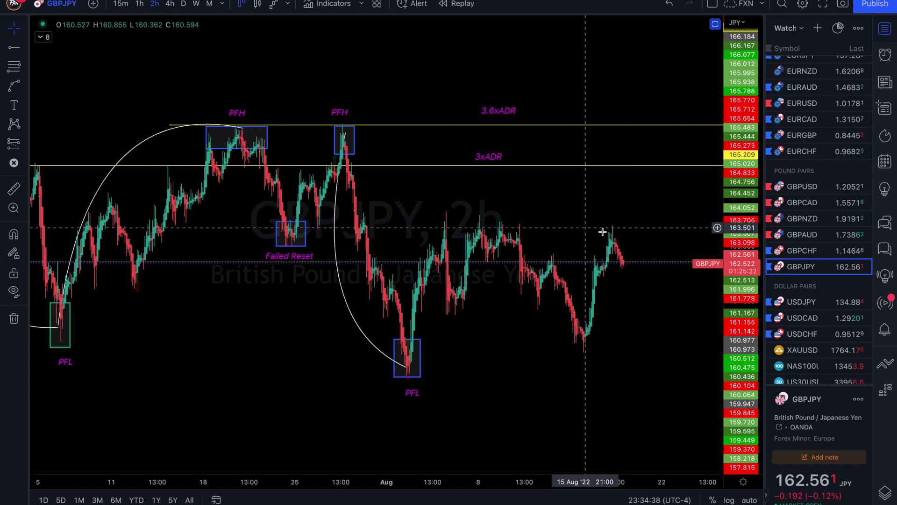
Review the GBPCHF peak formations, the Possible Reset Forming box and the horizontal level at 1.11451 below price
click(809, 252)
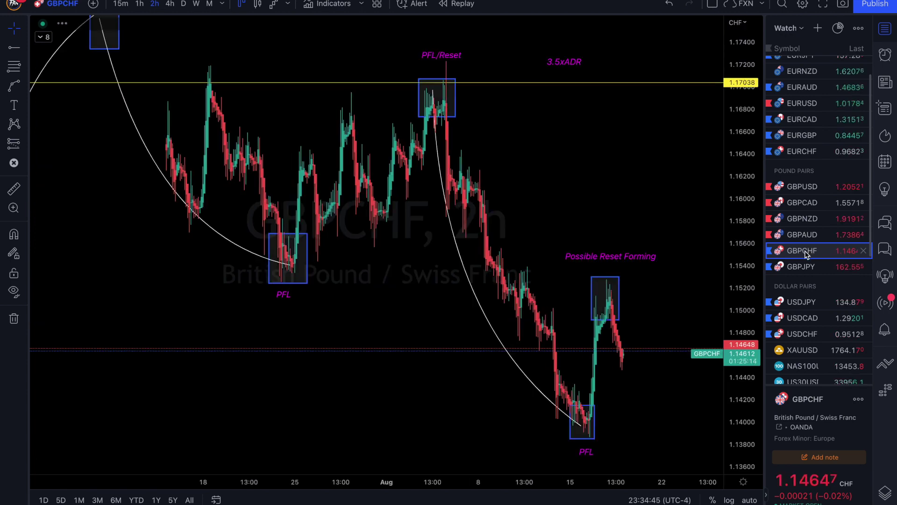
drag(730, 284, 586, 387)
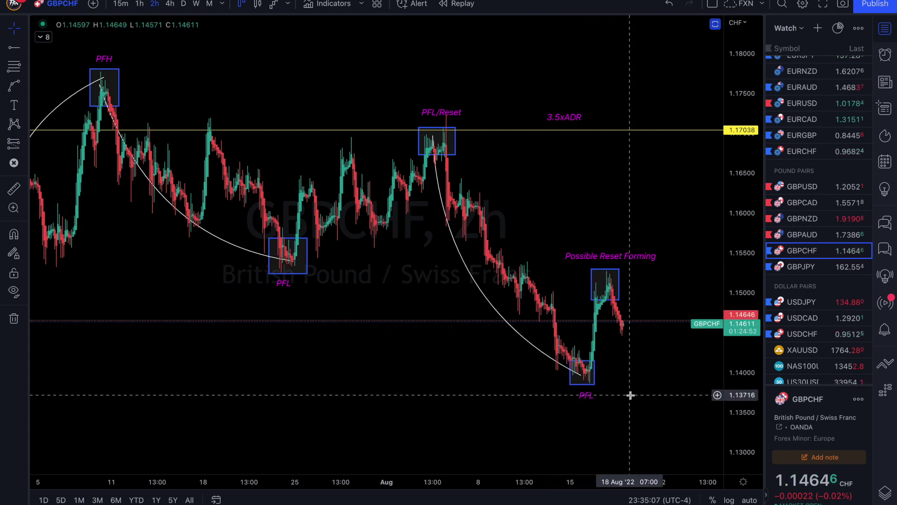
scroll(418, 368, down, 3)
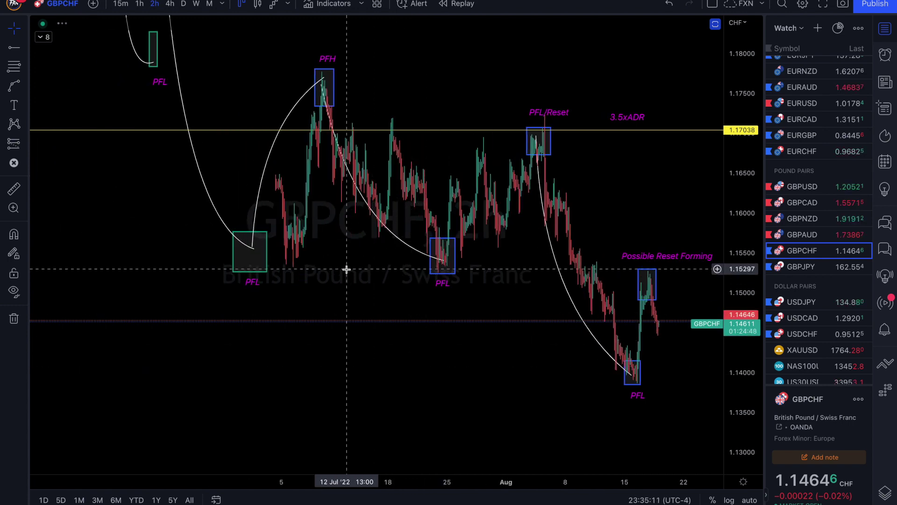
drag(343, 241, 285, 246)
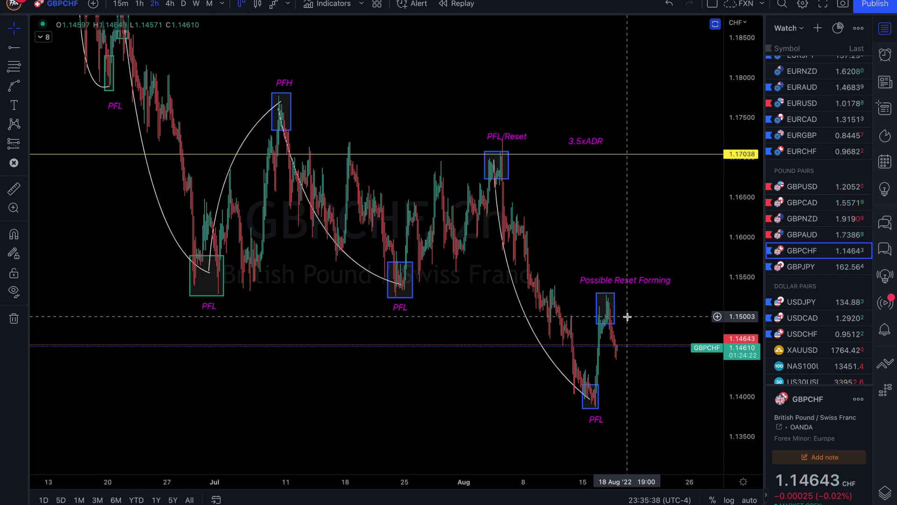
click(614, 309)
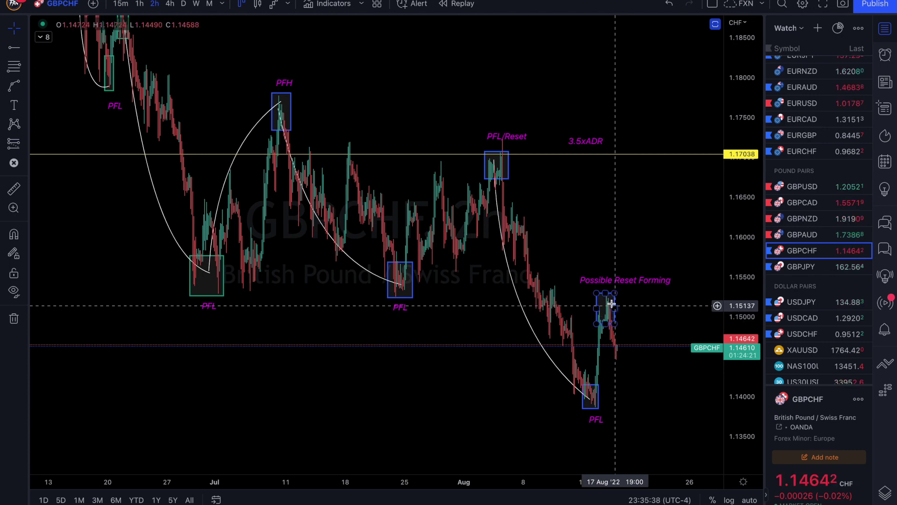
click(621, 360)
scroll(621, 359, up, 5)
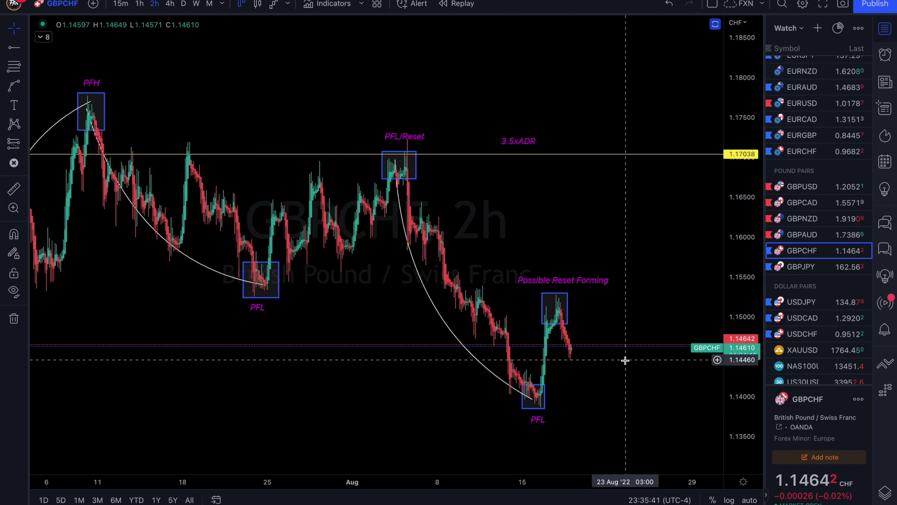
drag(598, 385, 591, 282)
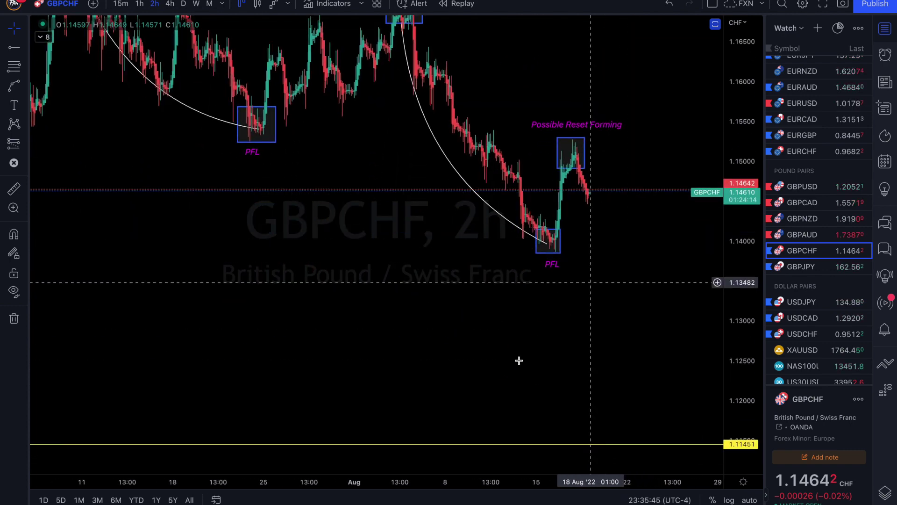
scroll(512, 365, down, 1)
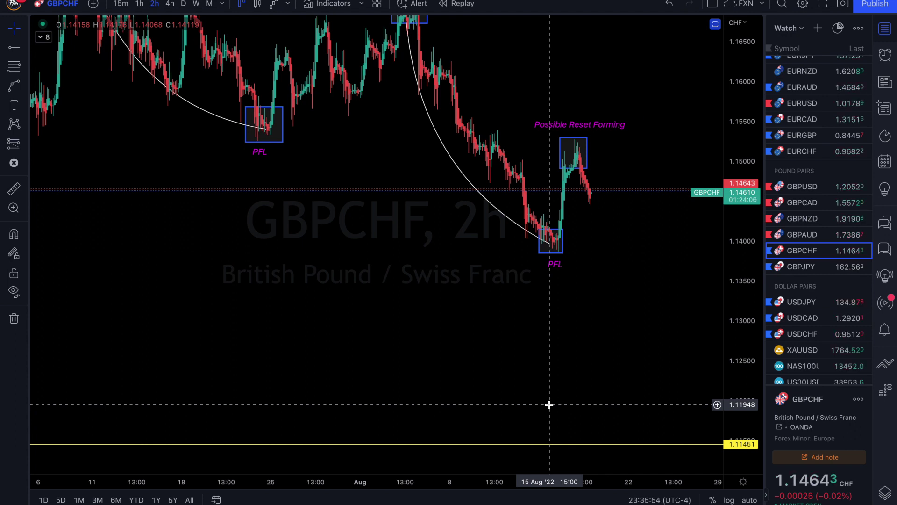
drag(396, 230, 422, 356)
Open the GBPAUD chart and switch it to the blue-and-red candle style on the one-hour timeframe
click(827, 242)
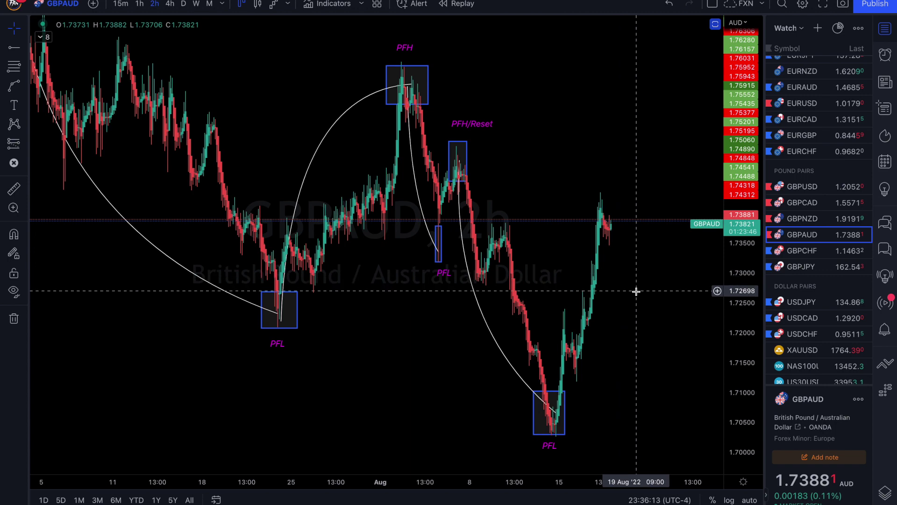
drag(745, 281, 735, 351)
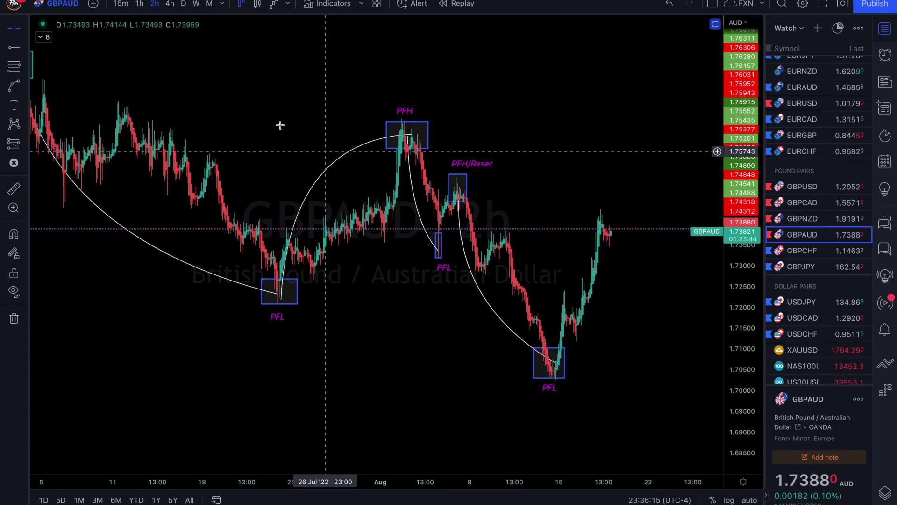
click(257, 4)
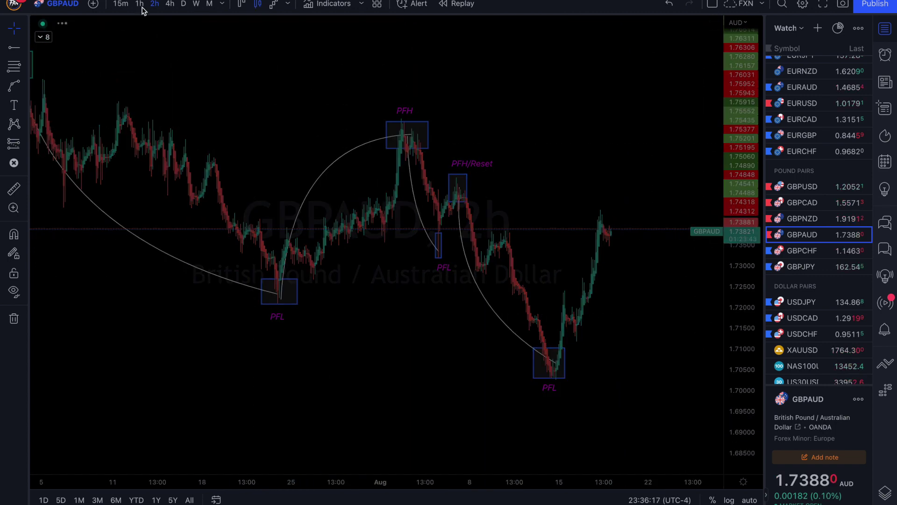
Temporarily show the Asian Session Range indicator on the one-hour GBPAUD chart to check its ADR values
click(42, 38)
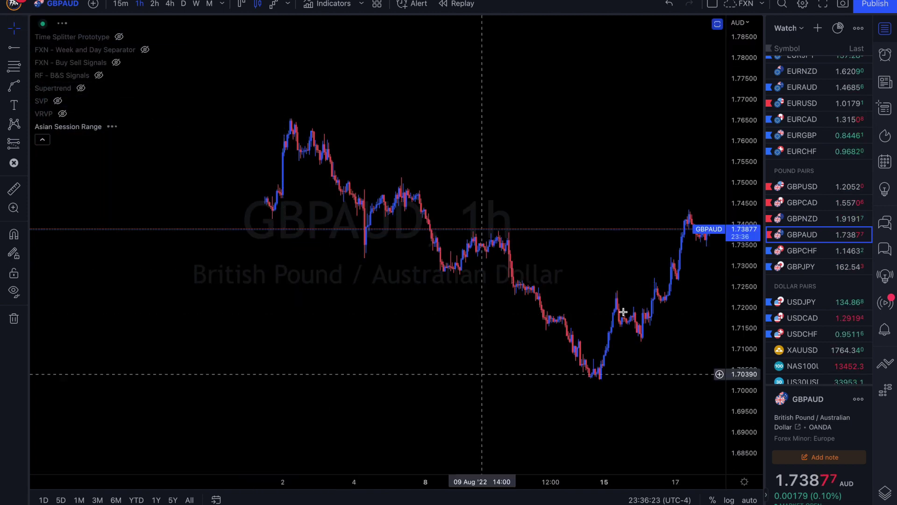
click(378, 372)
drag(377, 371, 351, 371)
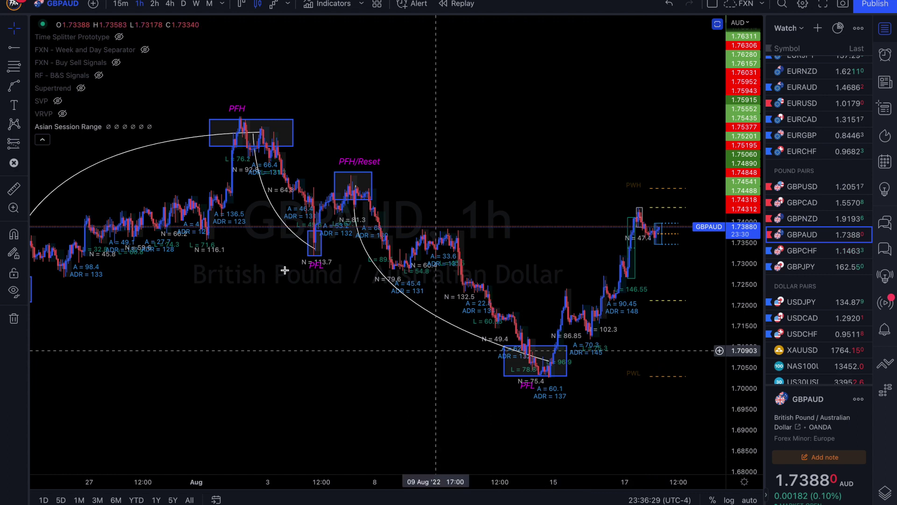
click(111, 126)
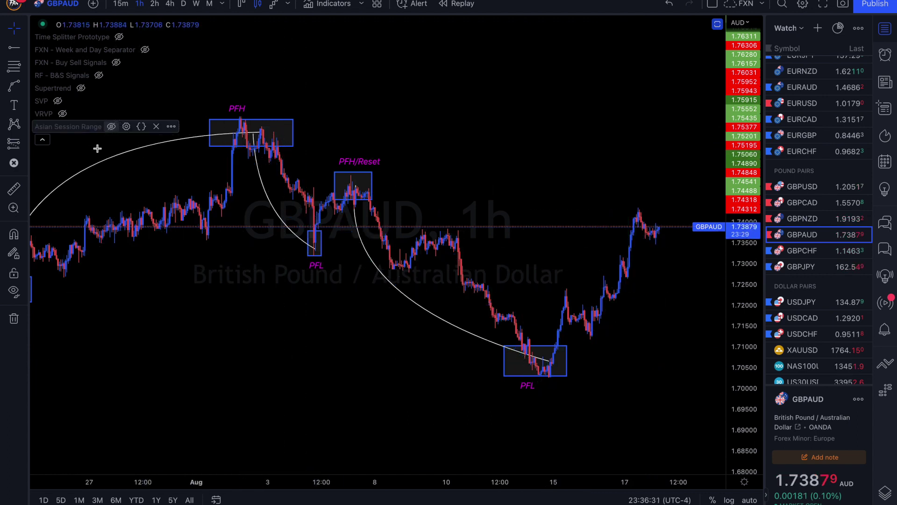
Measure the GBPAUD rally from 1.70300 to 1.74280 and compare it with the Asian Session Range ADR values, leaving that indicator hidden
click(13, 188)
click(586, 376)
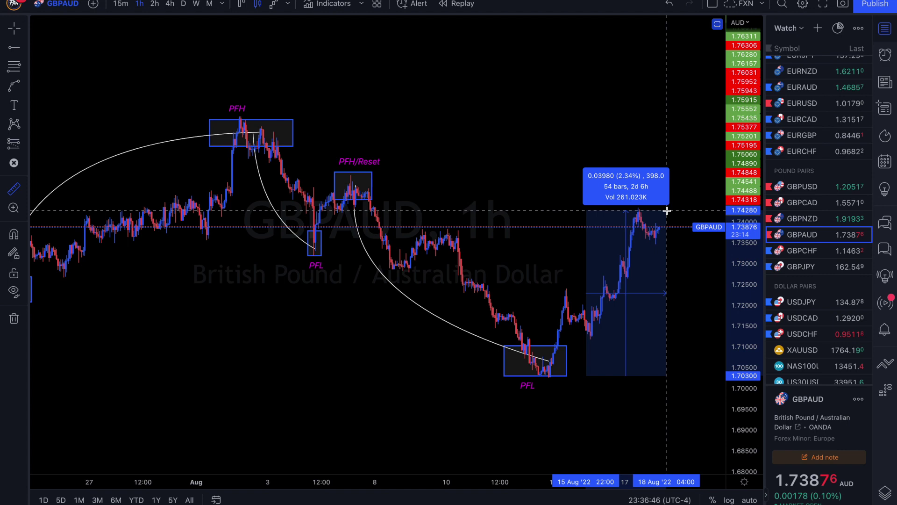
click(41, 51)
click(110, 127)
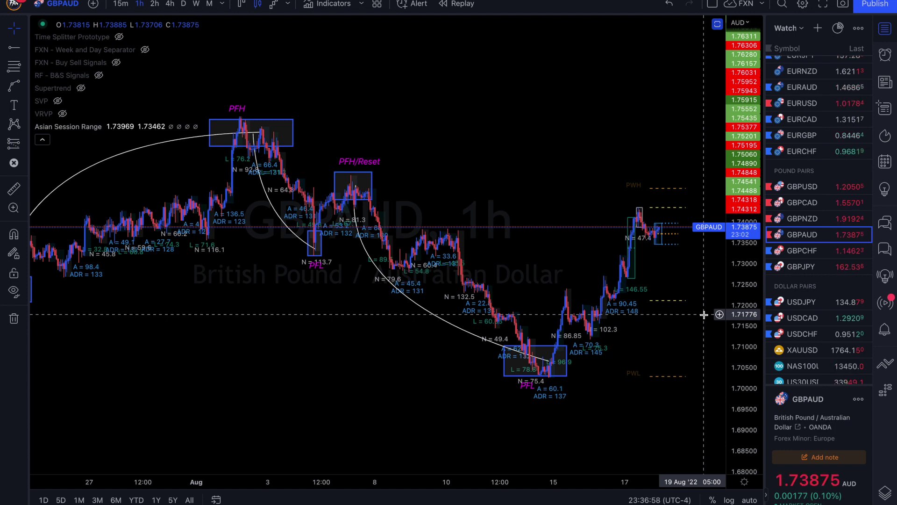
click(112, 126)
click(43, 143)
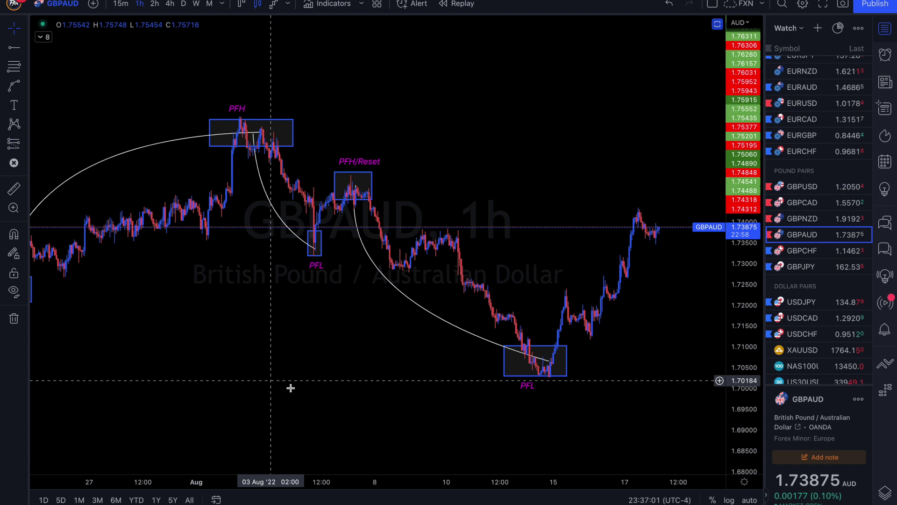
Place a horizontal ray at about 1.75101 from the upper part of the GBPAUD PFH/Reset box
click(332, 176)
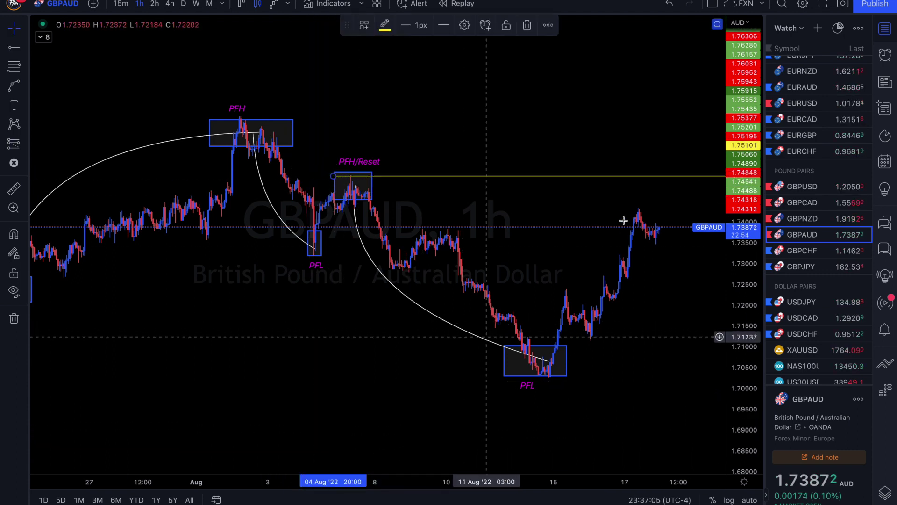
Open the GBPNZD chart and place a horizontal ray at about 1.93032, just above the swing high following the second PFH box
click(665, 304)
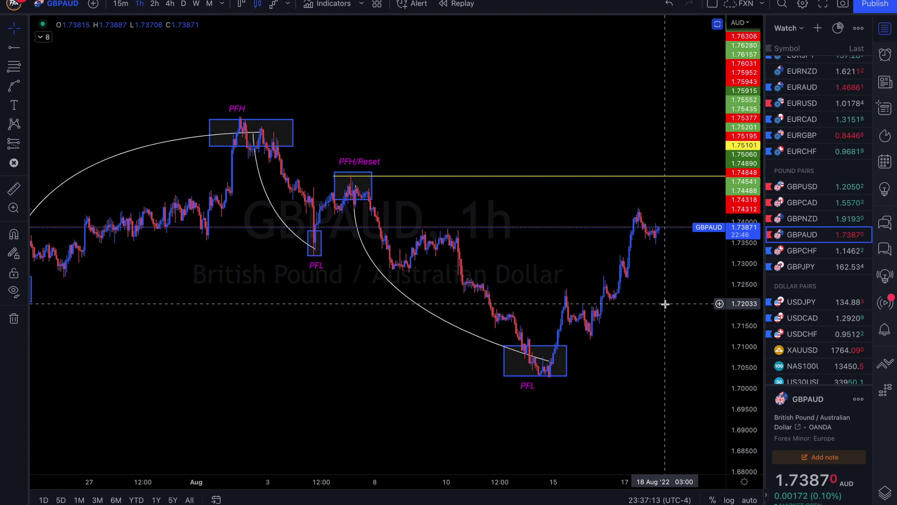
click(803, 219)
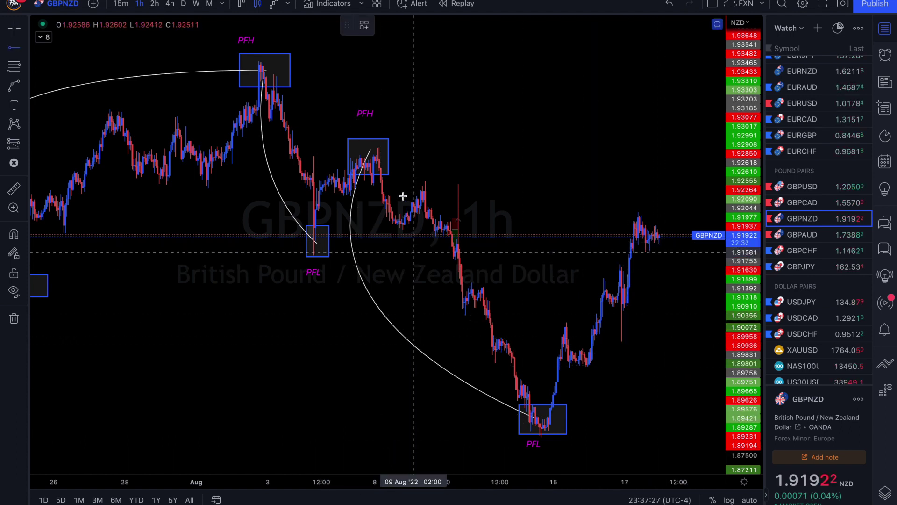
click(402, 180)
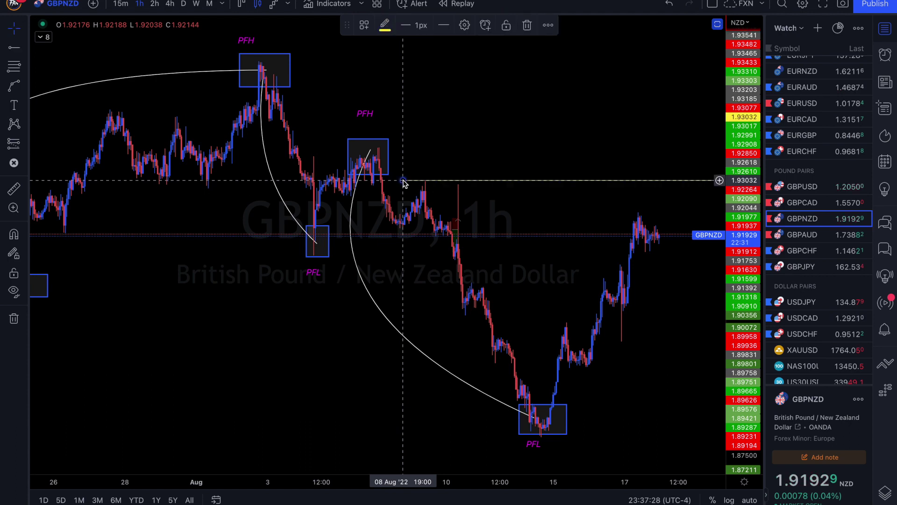
click(431, 320)
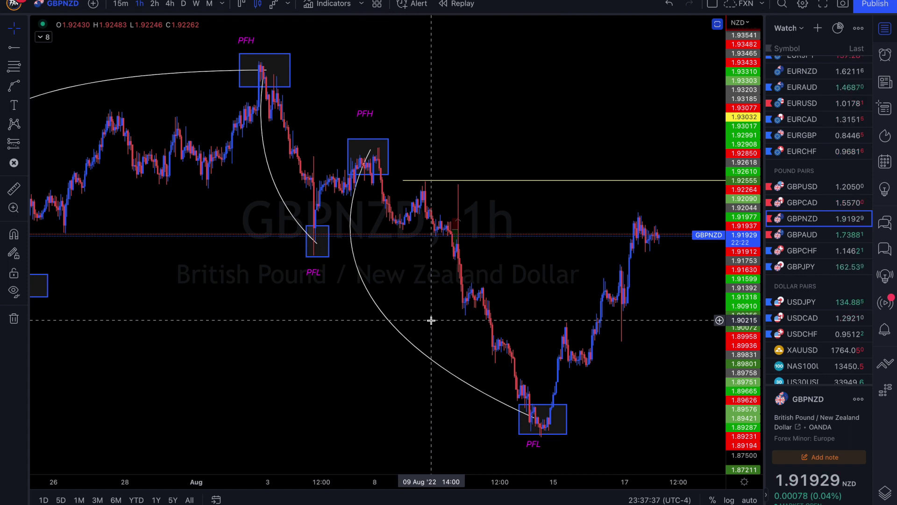
Open the GBPCAD chart and examine the swing from PFL to PFH together with the 3xADR level
click(823, 202)
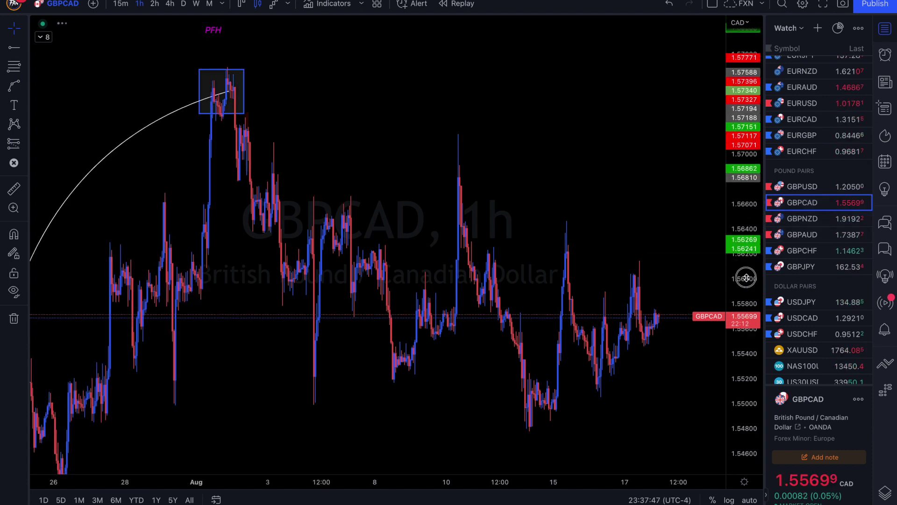
drag(747, 274, 746, 280)
drag(473, 360, 614, 309)
drag(747, 234, 589, 317)
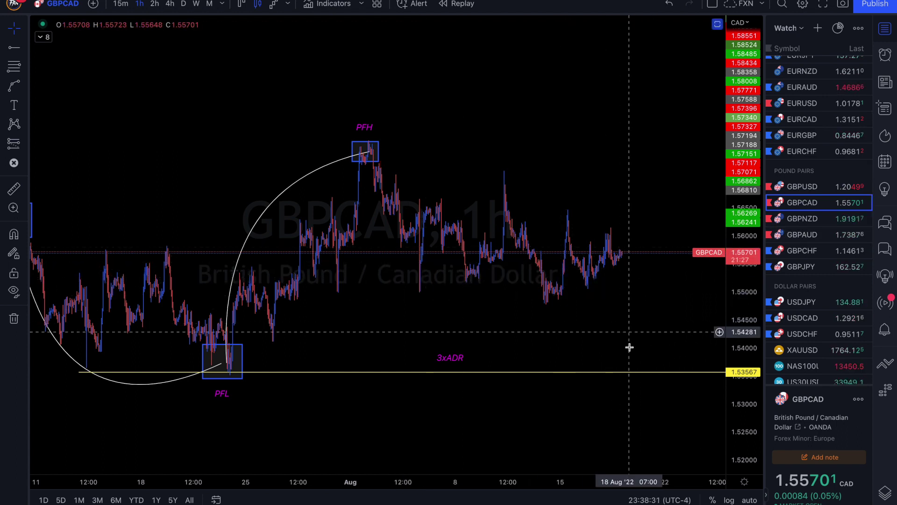
Open the GBPUSD chart and examine its PFH boxes, the Failed Reset area and the 3xADR and 4xADR levels
click(803, 187)
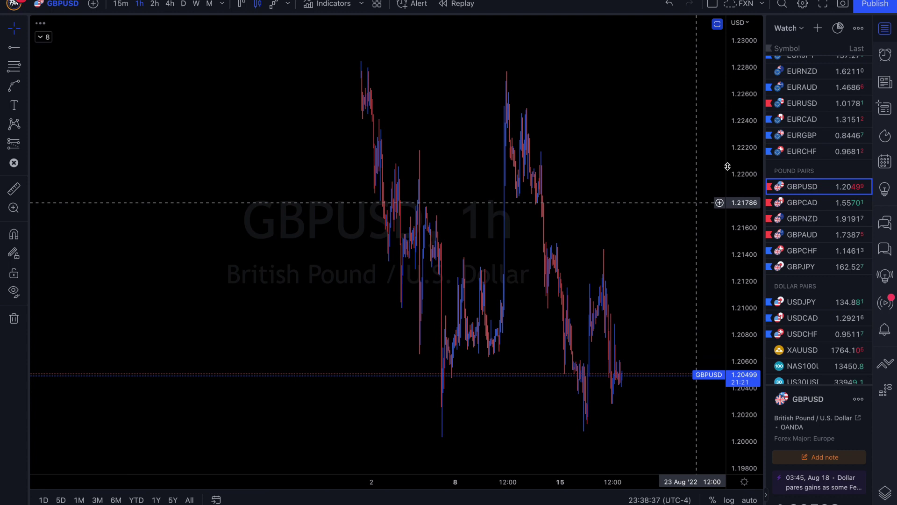
drag(748, 126, 726, 384)
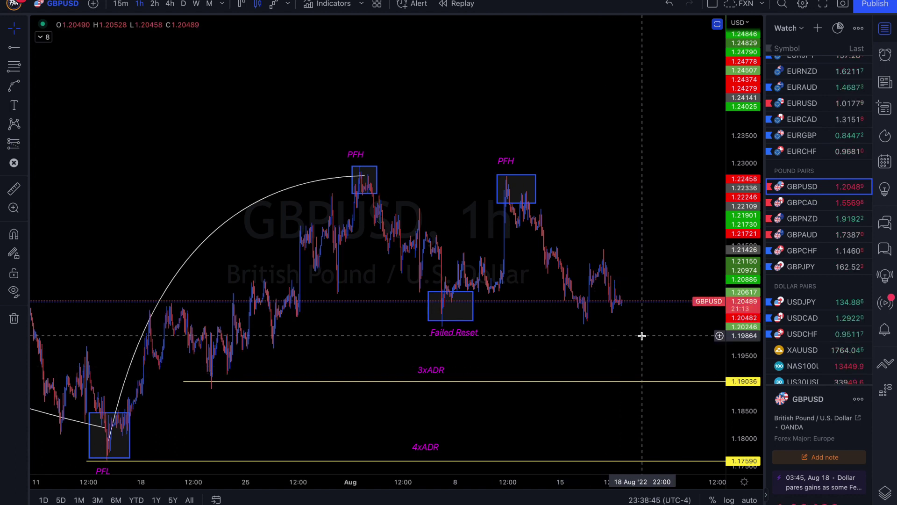
drag(641, 336, 634, 297)
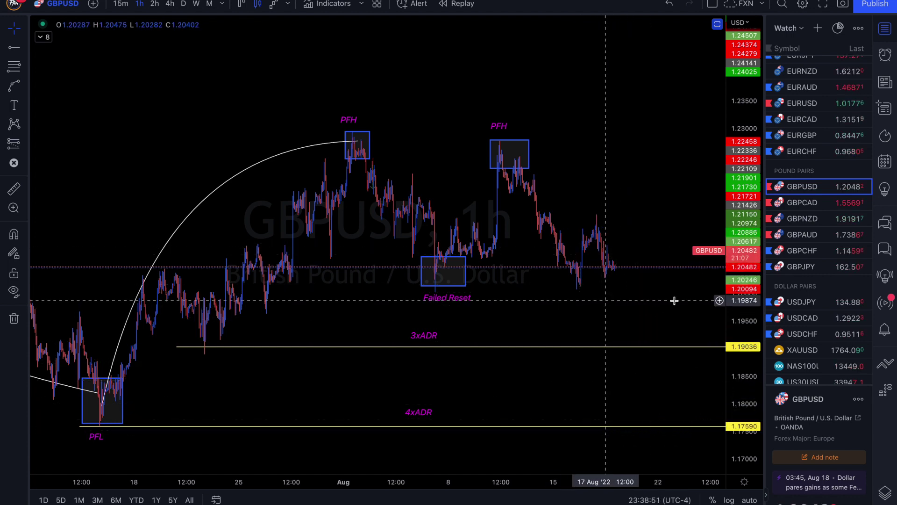
scroll(680, 296, right, 1)
scroll(681, 290, right, 3)
Open the EURCHF chart and examine its PFH/RESET and PFL boxes against the 3xADR level
scroll(792, 279, up, 2)
click(810, 185)
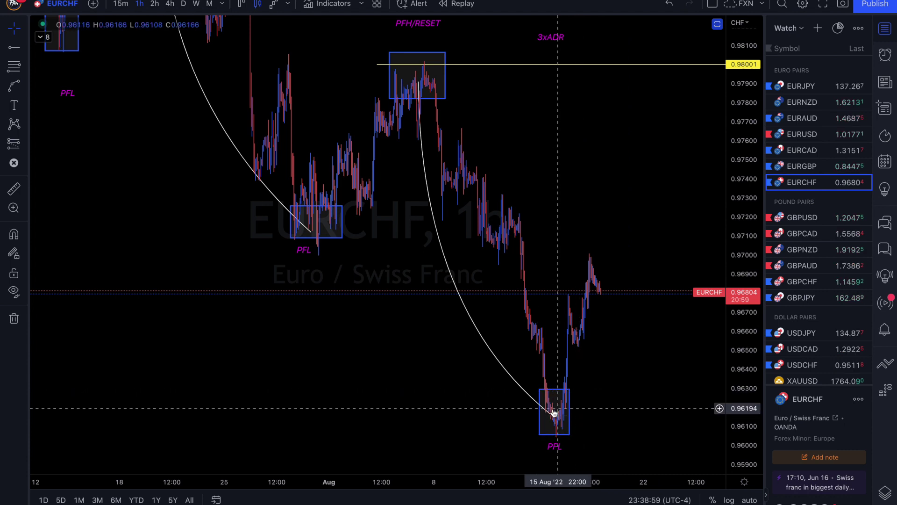
drag(733, 288, 721, 363)
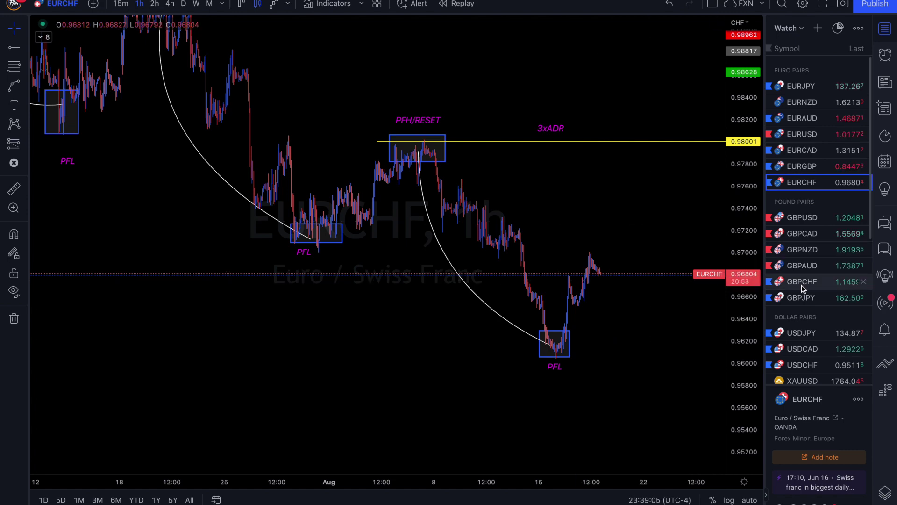
drag(631, 247, 585, 266)
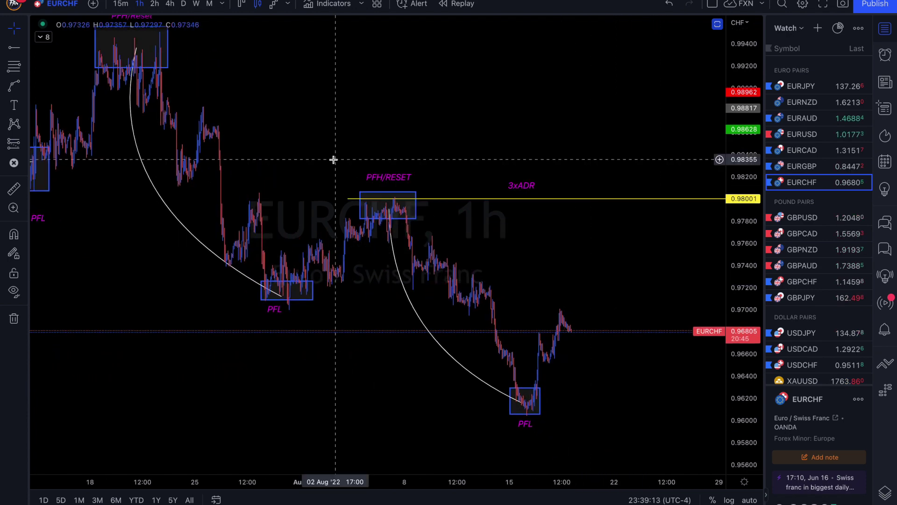
Show the FXN - Buy Sell Signals indicator on the one-hour EURCHF chart
click(43, 38)
click(116, 63)
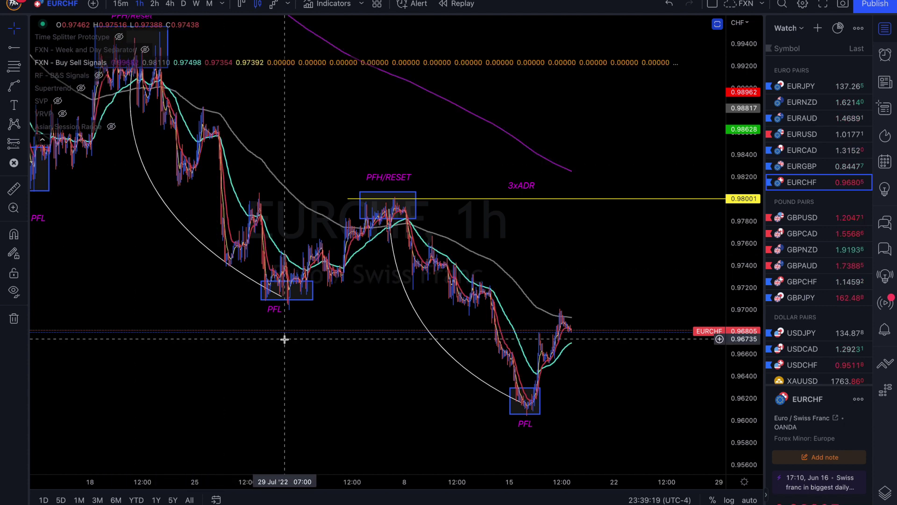
click(42, 140)
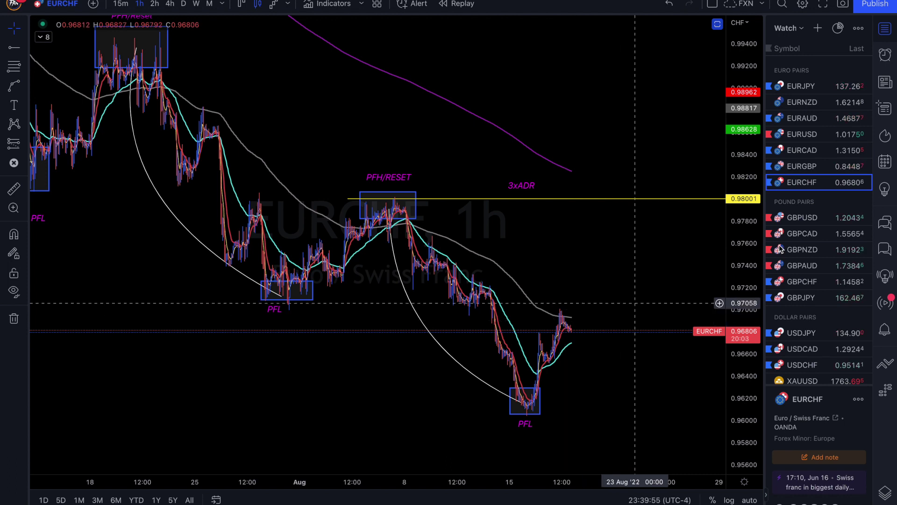
Examine the EURCHF decline and the retracement from the latest PFL against the indicator's moving averages
drag(737, 197, 737, 212)
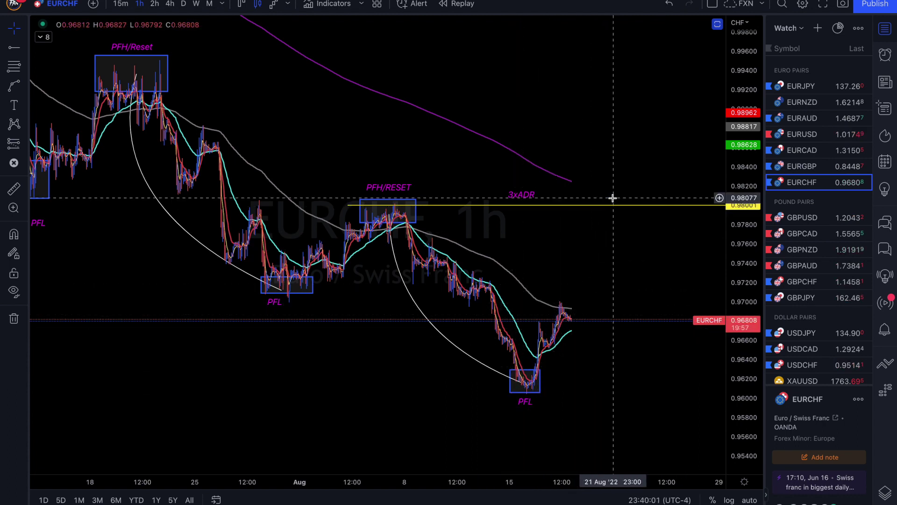
scroll(527, 314, down, 3)
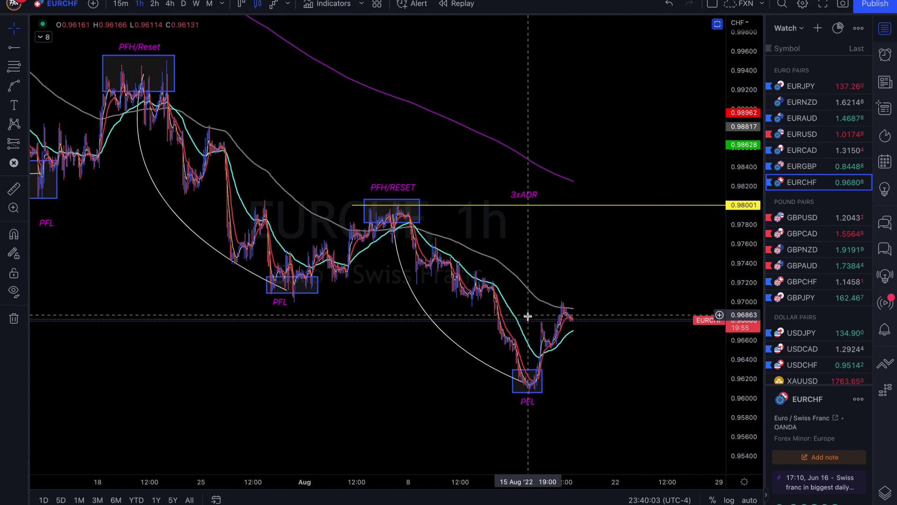
scroll(460, 336, down, 2)
drag(260, 336, 196, 202)
scroll(380, 392, right, 5)
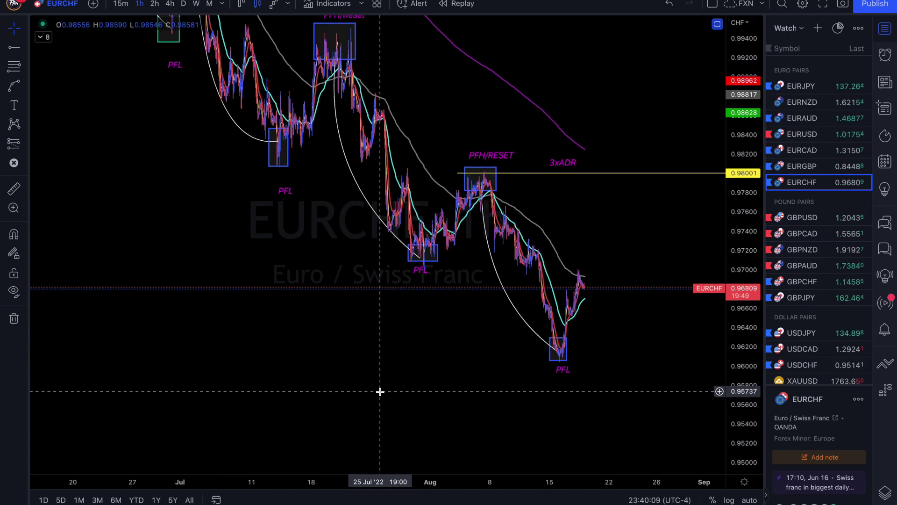
scroll(509, 324, right, 3)
scroll(575, 372, right, 3)
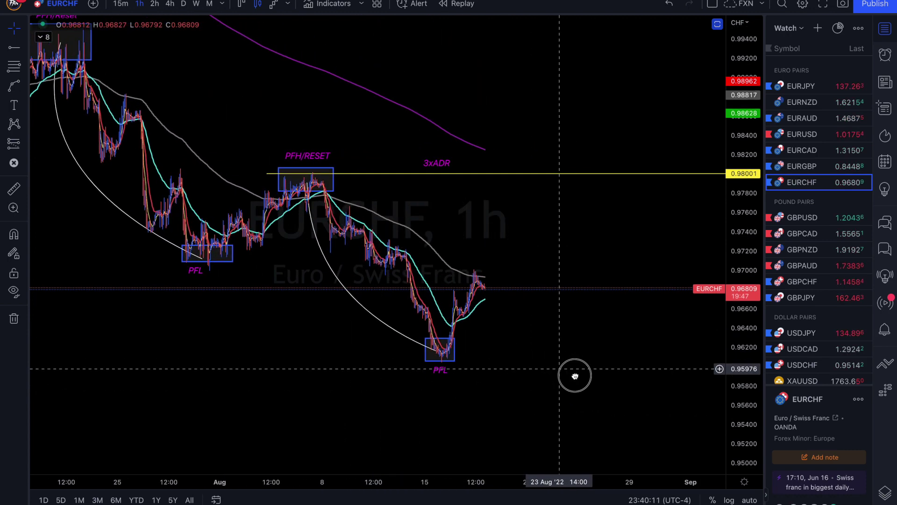
scroll(603, 382, right, 2)
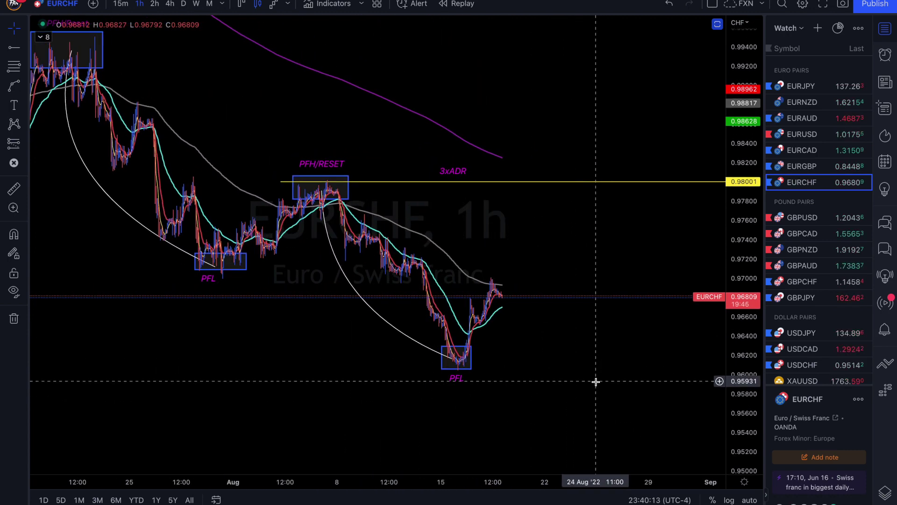
Open the EURGBP chart with its price range widened to include the PFL box, and hide the FXN - Buy Sell Signals indicator
click(809, 167)
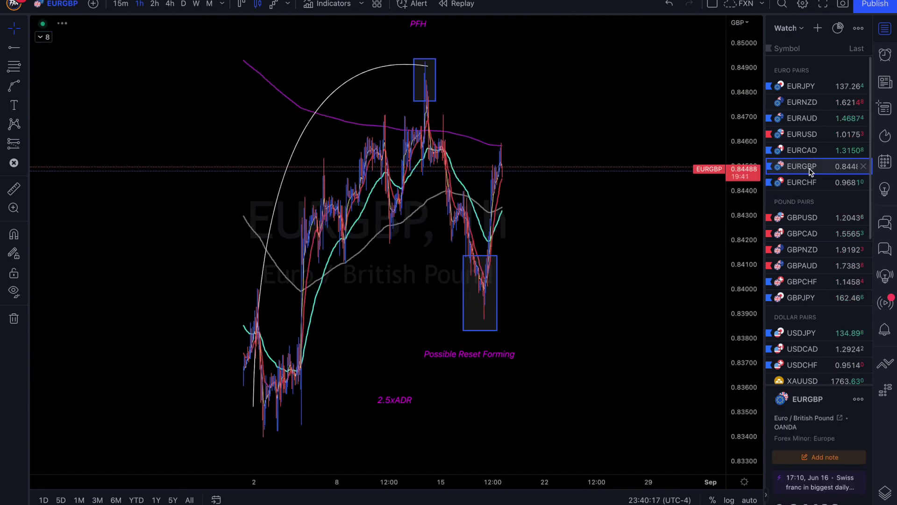
drag(745, 130, 745, 280)
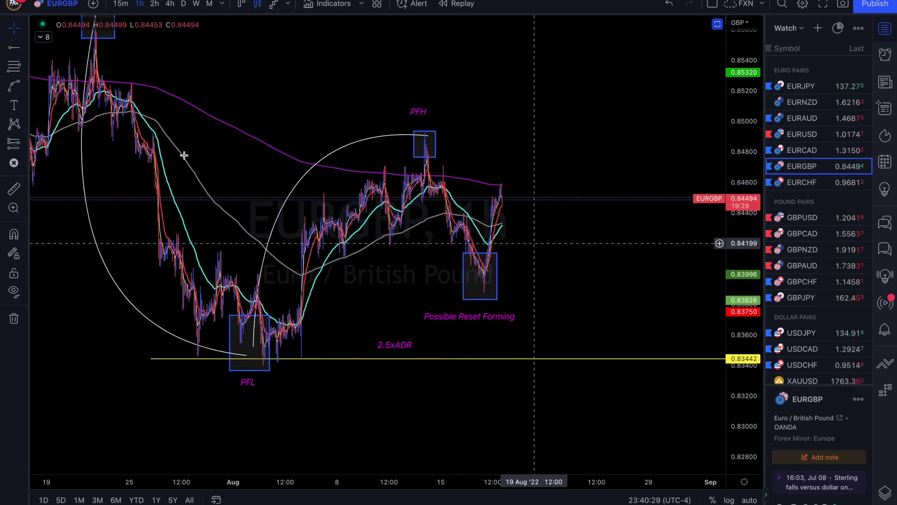
click(44, 37)
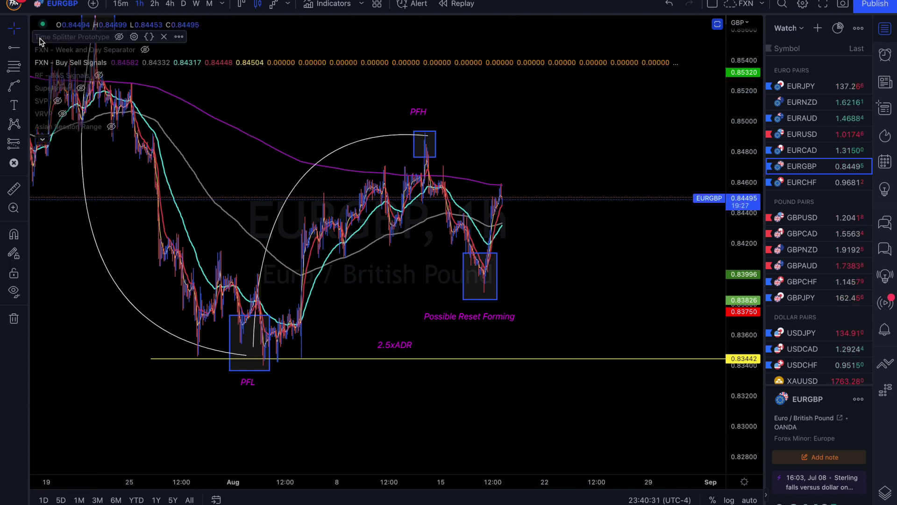
click(117, 62)
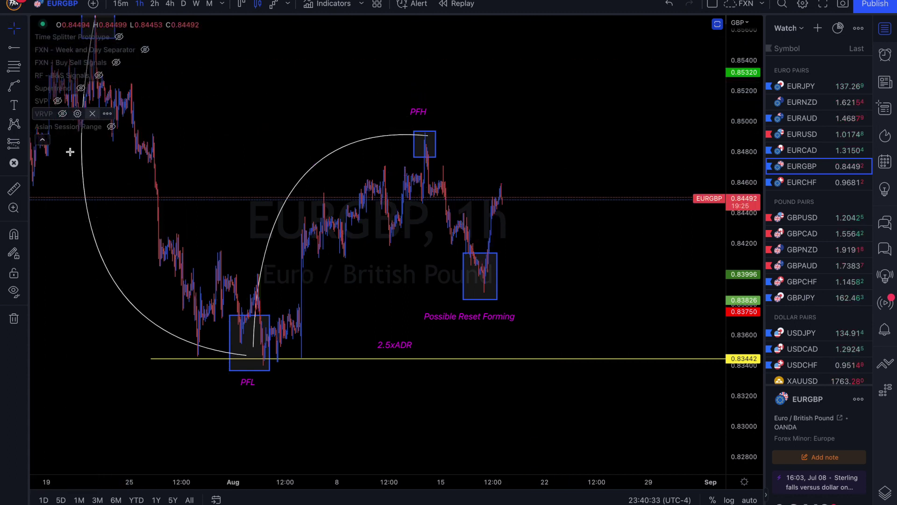
click(42, 140)
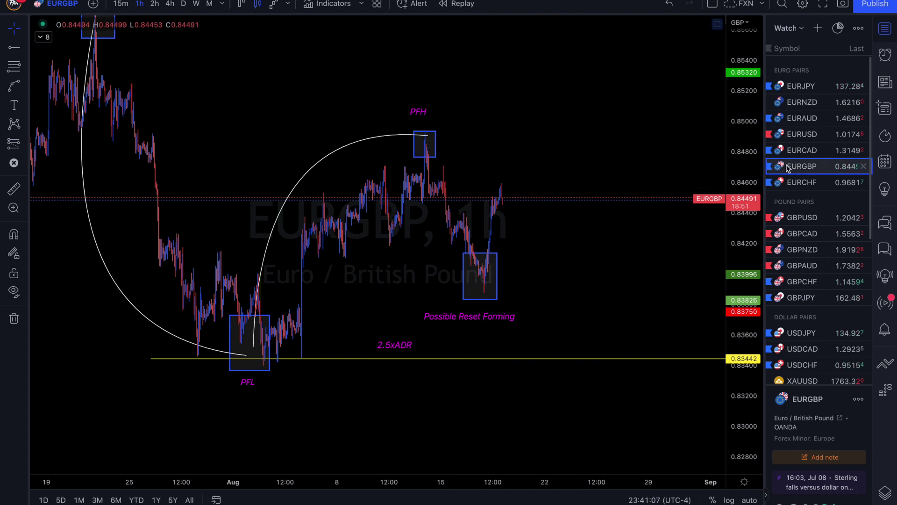
Open the EURCAD chart and examine the swing from PFL to PFH and the price action following the peak
click(802, 150)
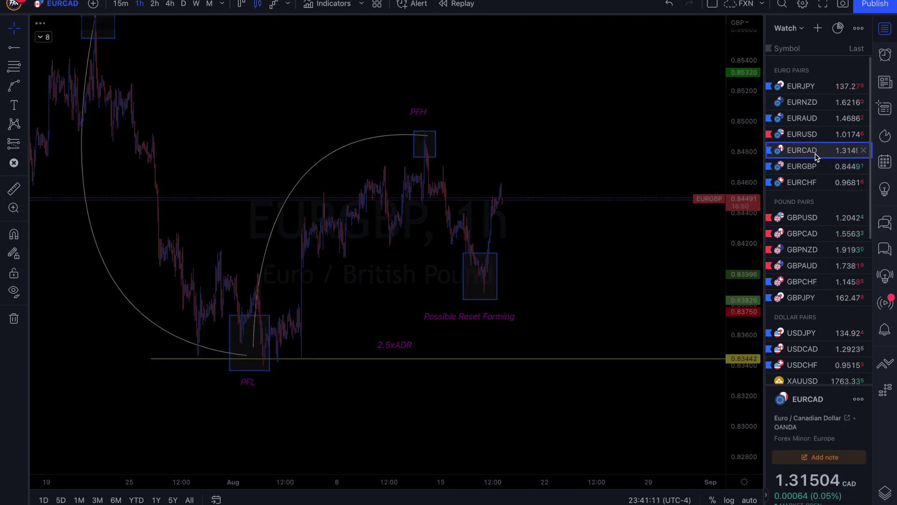
drag(745, 114, 727, 327)
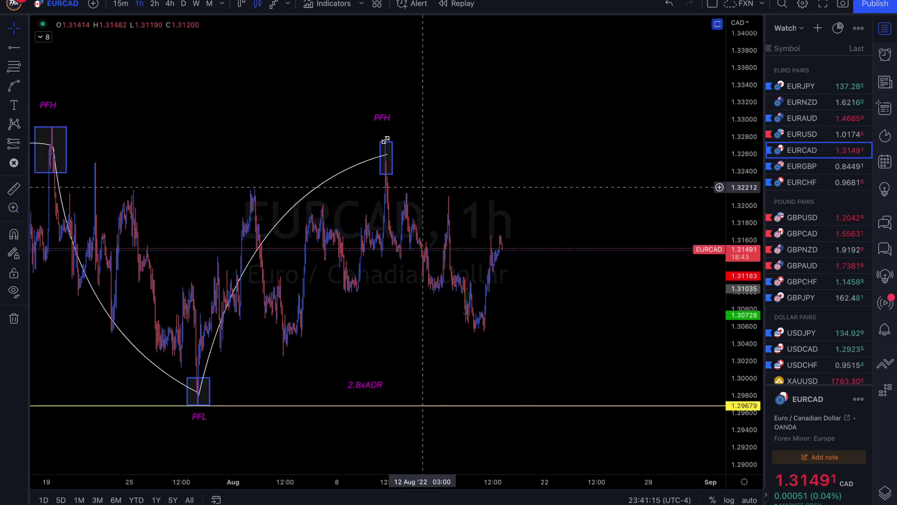
drag(615, 166, 661, 136)
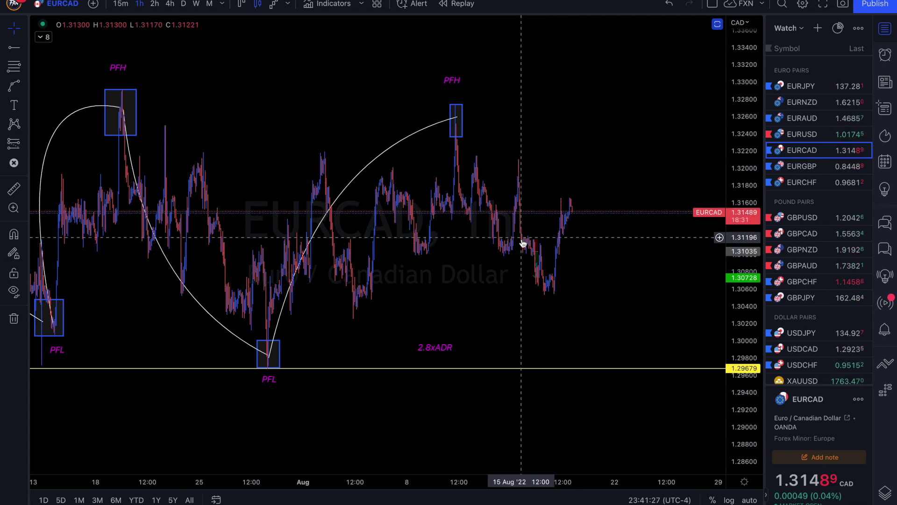
scroll(521, 240, up, 5)
drag(578, 277, 628, 277)
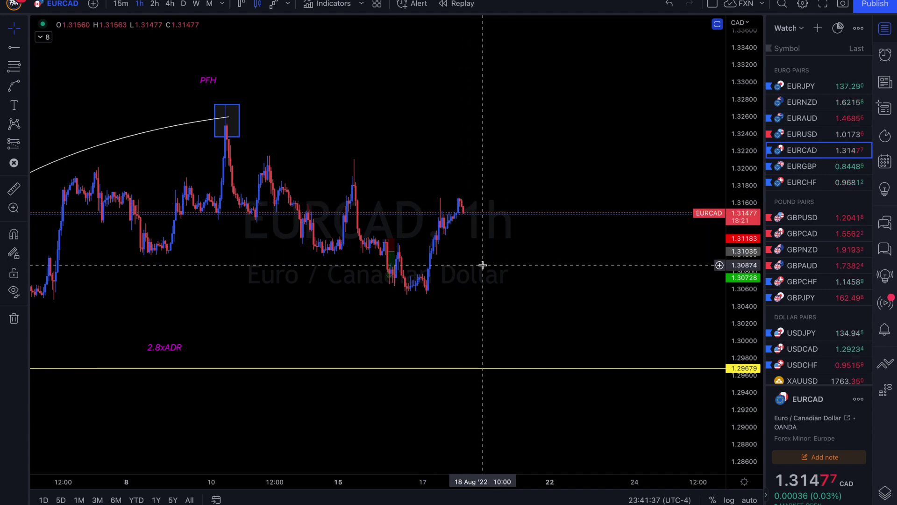
Nudge the 2.8xADR label on the EURCAD chart slightly down towards the yellow level line
scroll(481, 265, down, 3)
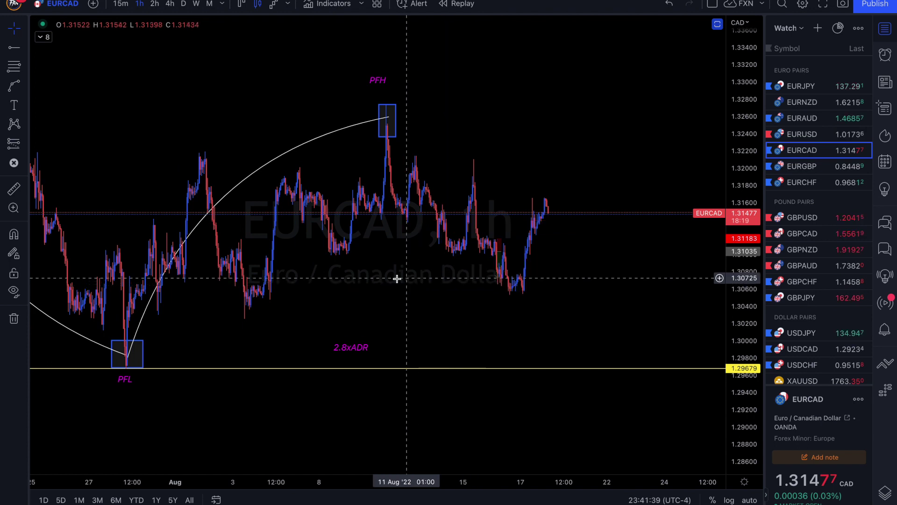
drag(418, 275, 441, 278)
click(363, 350)
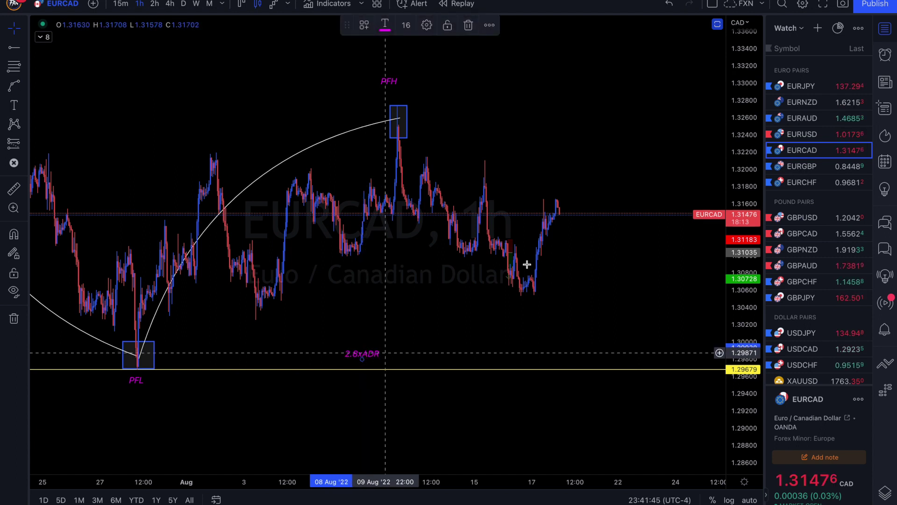
click(572, 259)
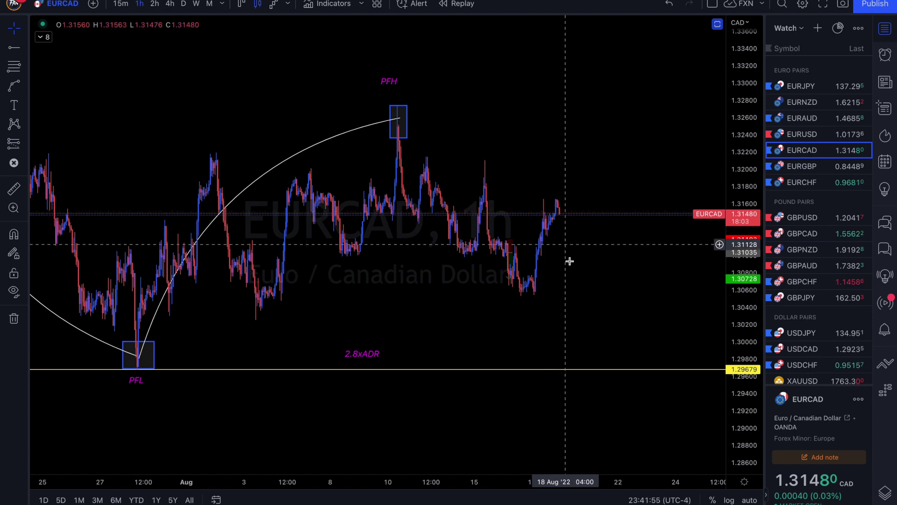
Open the EURUSD chart and examine the swing from PFL to PFH together with the 3xADR level
click(801, 134)
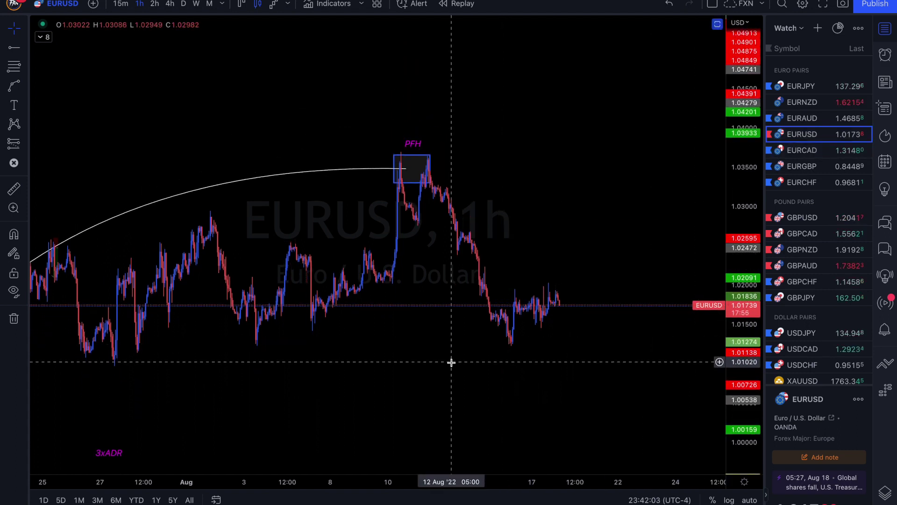
scroll(509, 361, down, 4)
scroll(524, 365, down, 2)
drag(526, 366, 528, 255)
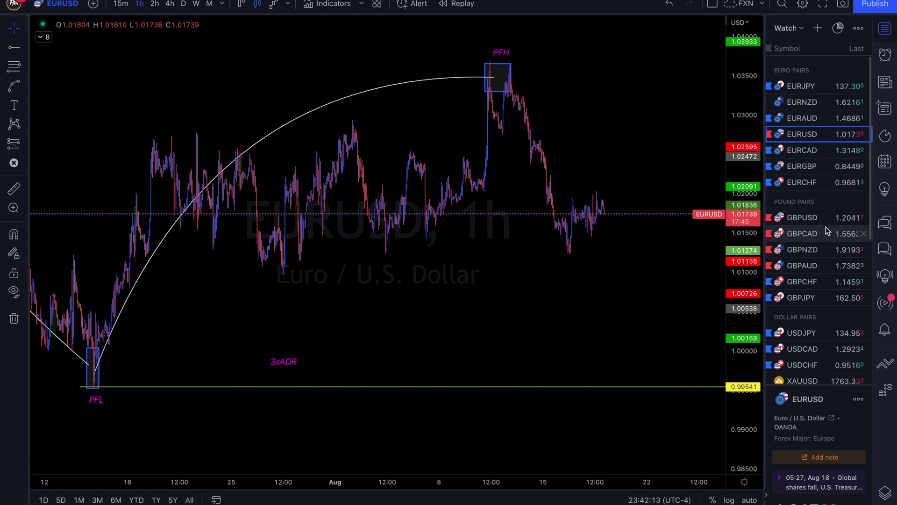
Open the EURAUD chart and examine its PFH/RESET and PFL boxes against the 3.2xADR level
click(819, 118)
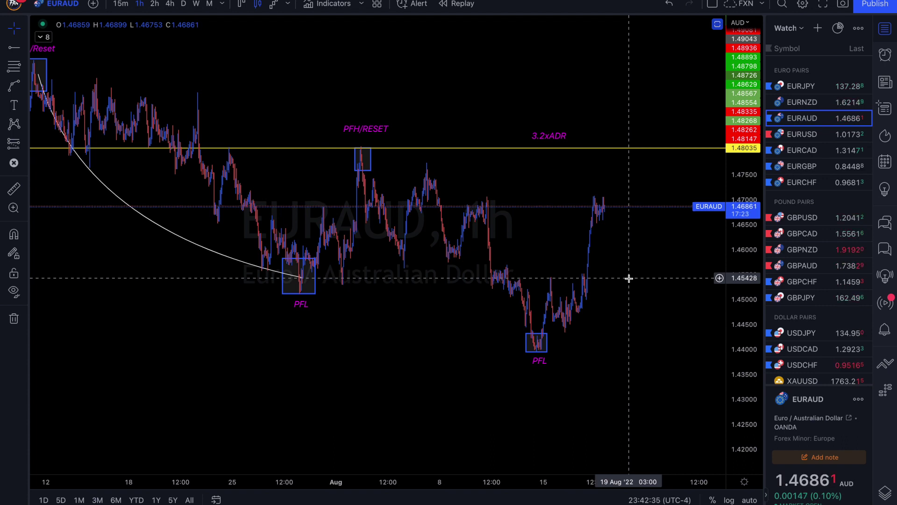
drag(638, 245, 638, 291)
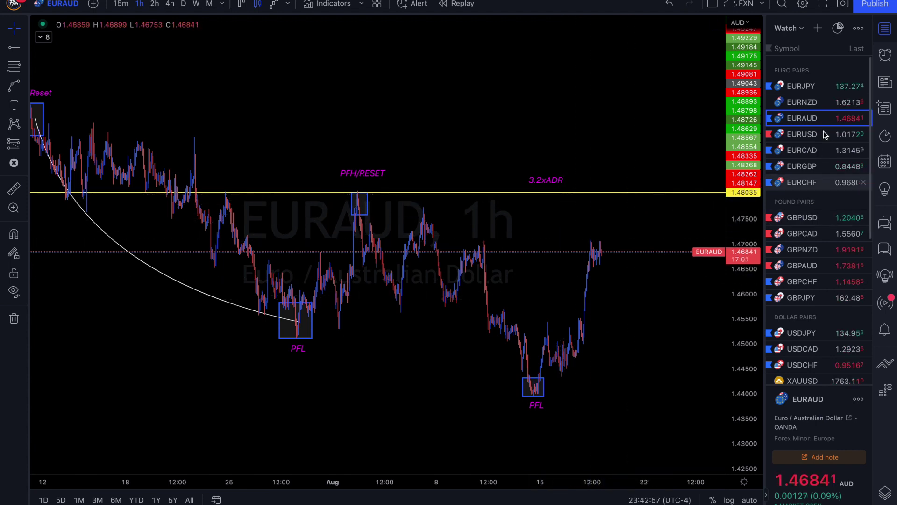
Open the EURNZD chart and examine the drop from the PFH/Reset box to the latest PFL and the recovery after it
click(824, 104)
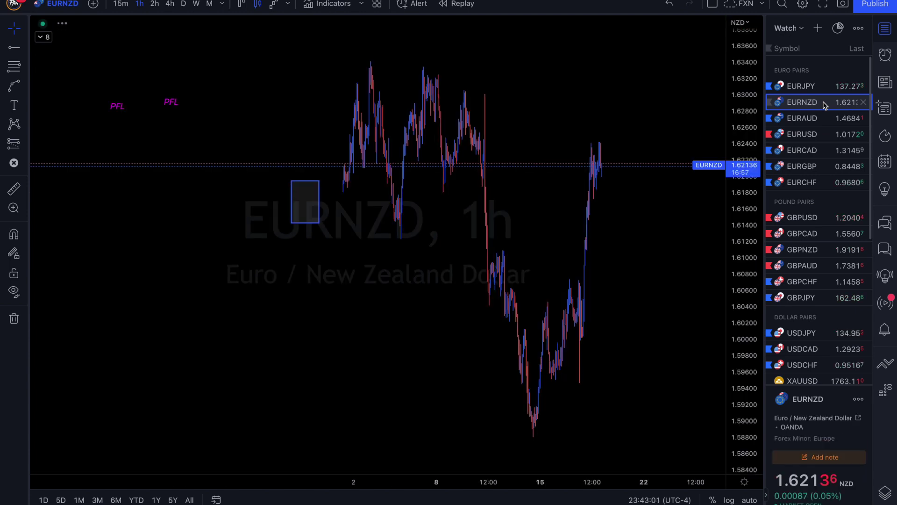
drag(745, 208, 732, 327)
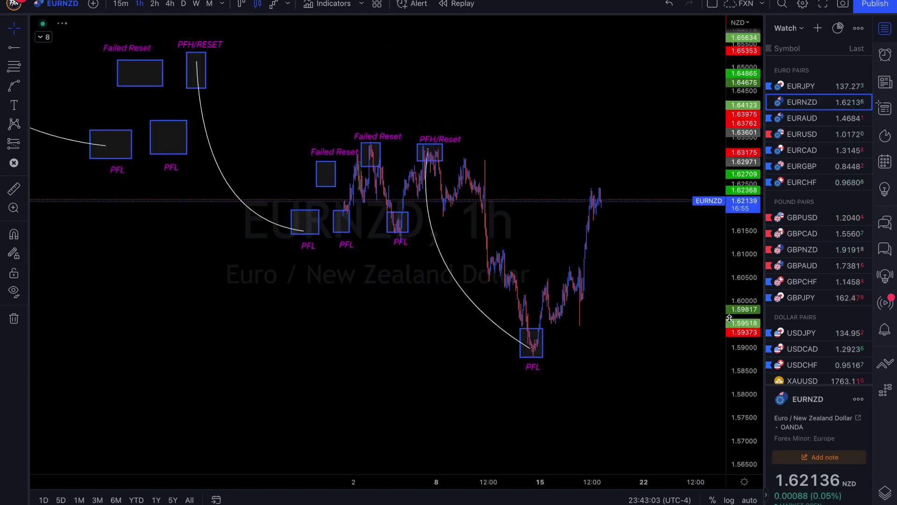
drag(641, 266, 644, 344)
scroll(643, 335, up, 2)
scroll(645, 335, up, 2)
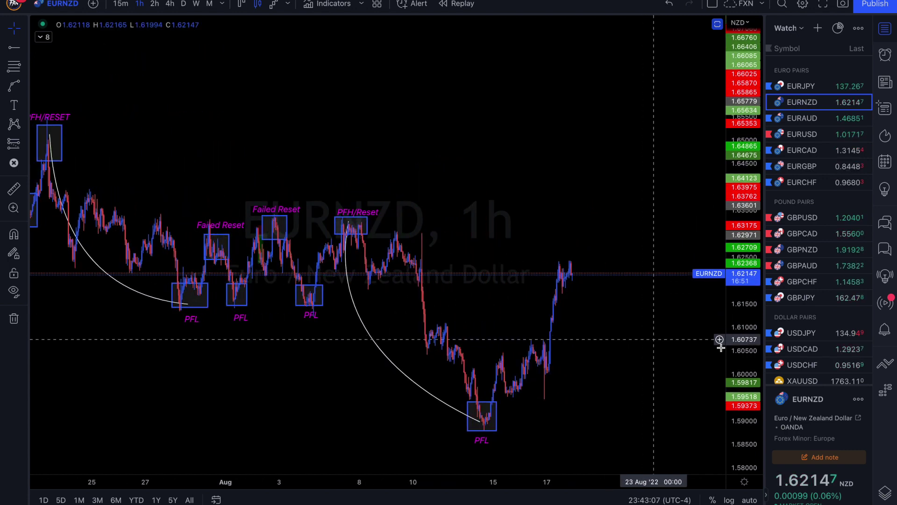
drag(728, 345, 726, 299)
drag(645, 314, 323, 157)
scroll(323, 157, up, 1)
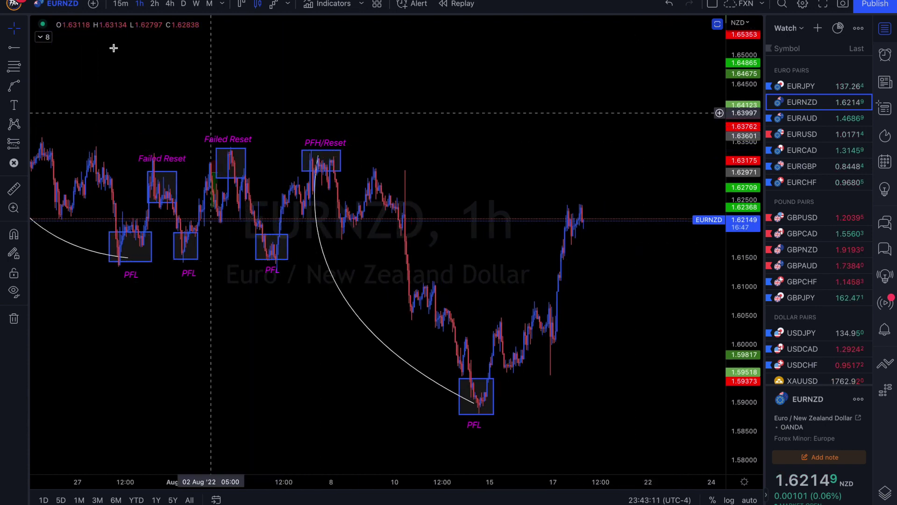
Measure the EURNZD rise from the latest PFL low up to the recent high
click(14, 189)
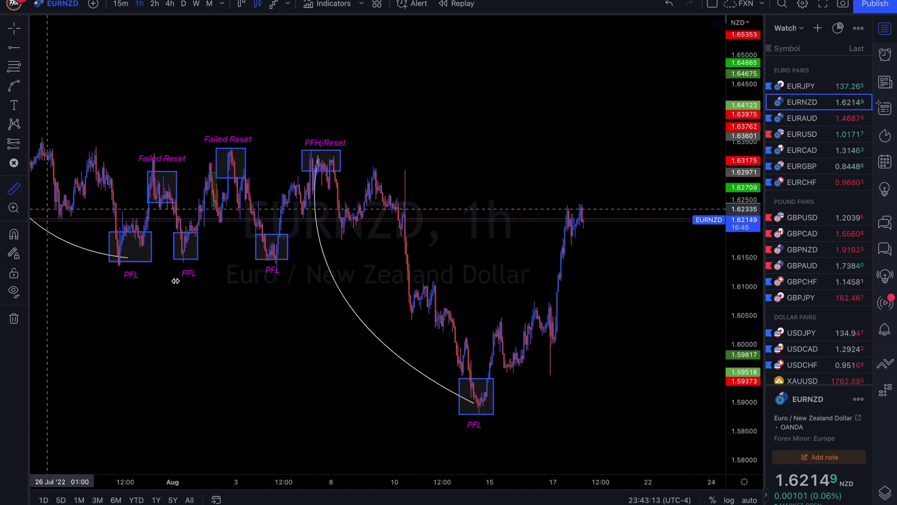
click(539, 413)
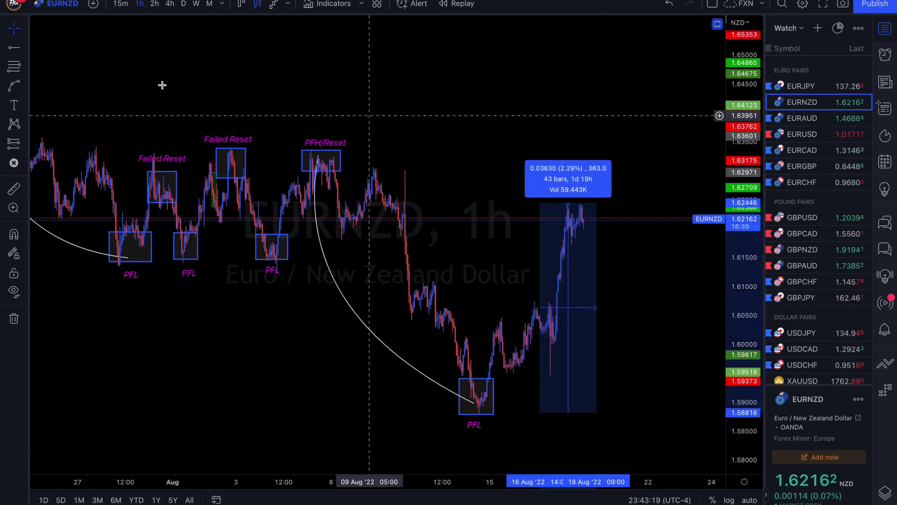
click(66, 50)
Show the Asian Session Range indicator on the EURNZD chart and check the ADR values around the PFH/Reset box
click(44, 40)
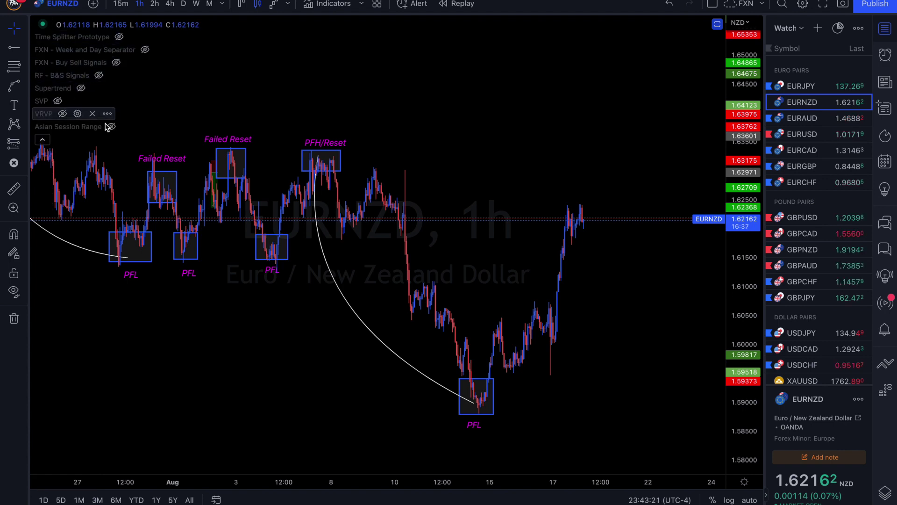
click(42, 139)
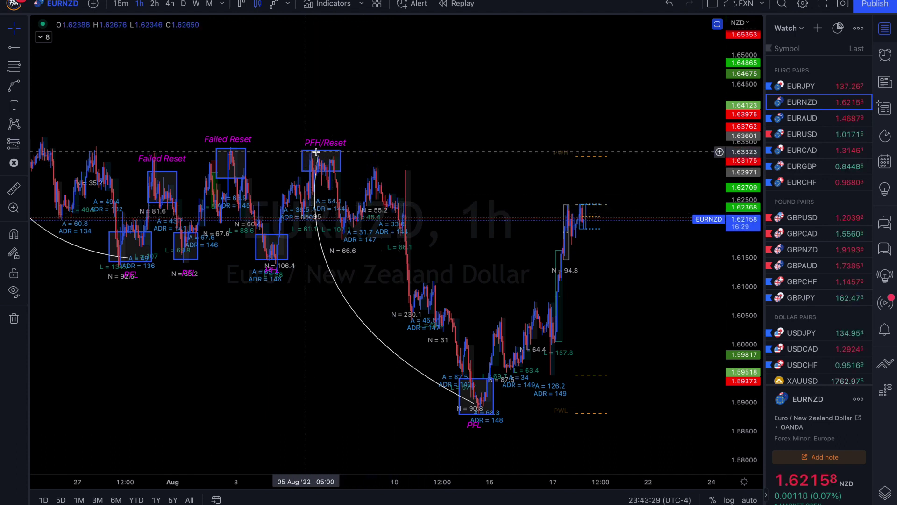
scroll(271, 152, left, 2)
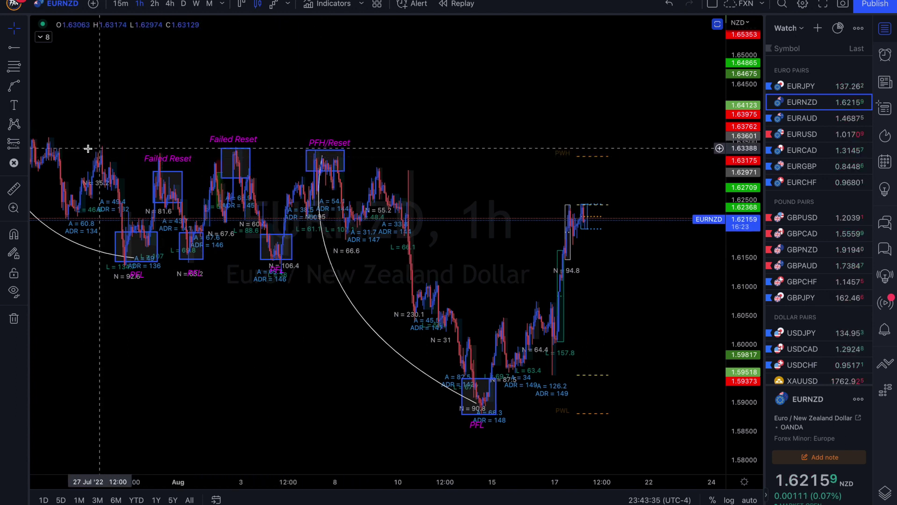
Draw a yellow horizontal ray at 1.63360 on EURNZD, starting at the 29 Jul high and crossing the later peaks
scroll(182, 172, left, 5)
scroll(189, 161, left, 1)
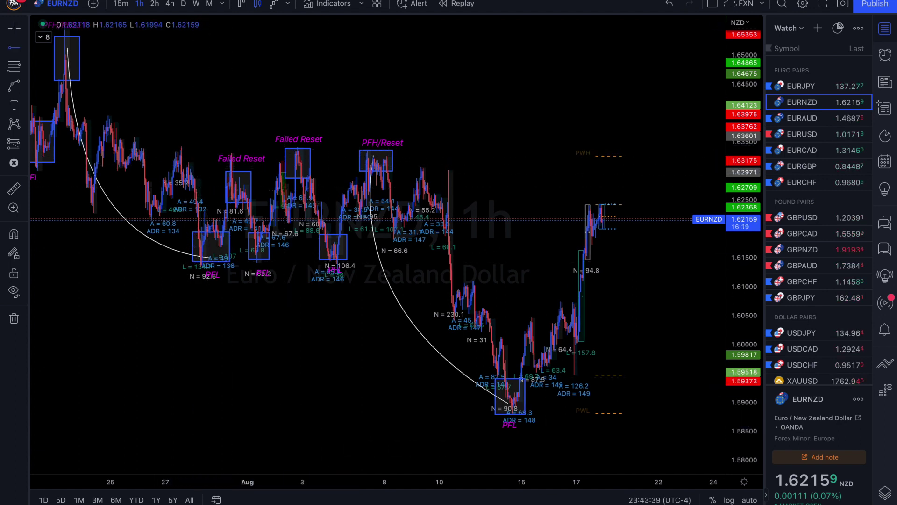
click(235, 150)
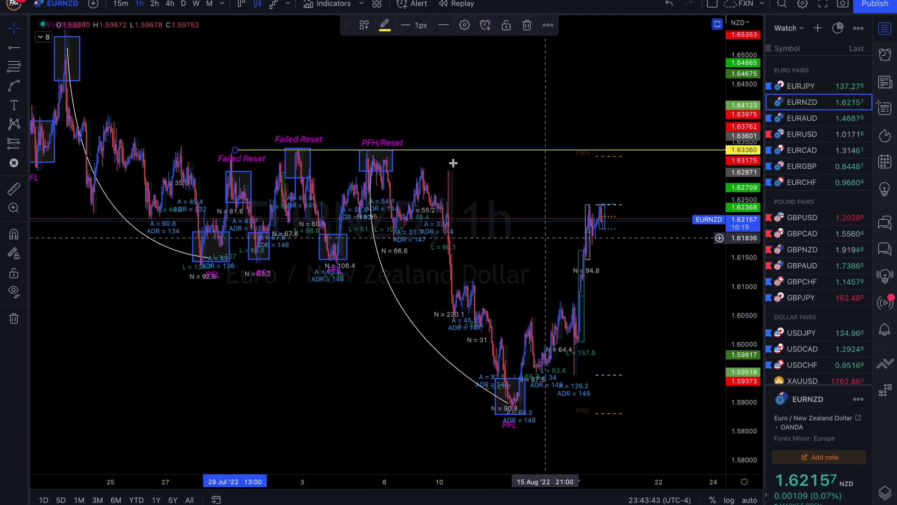
click(511, 195)
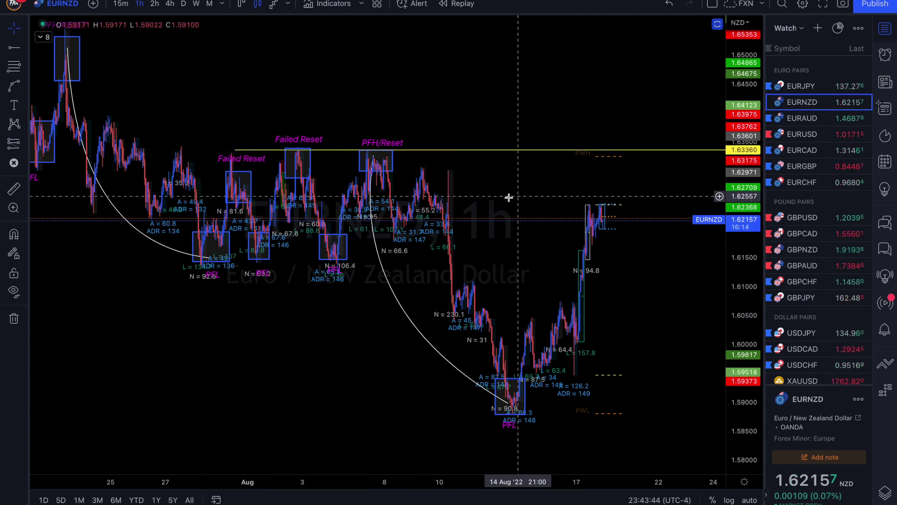
Hide the Asian Session Range indicator and examine the EURNZD rally from the latest PFL towards the yellow level line
click(49, 45)
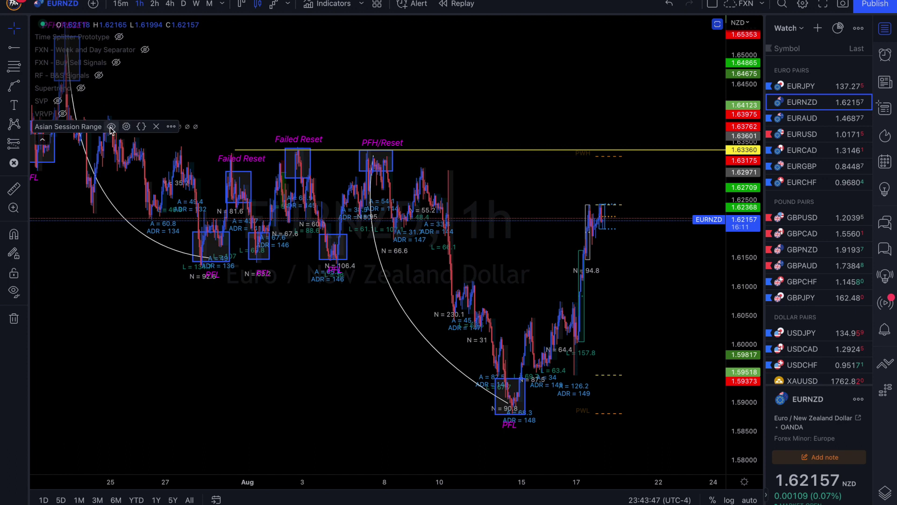
click(44, 140)
click(45, 142)
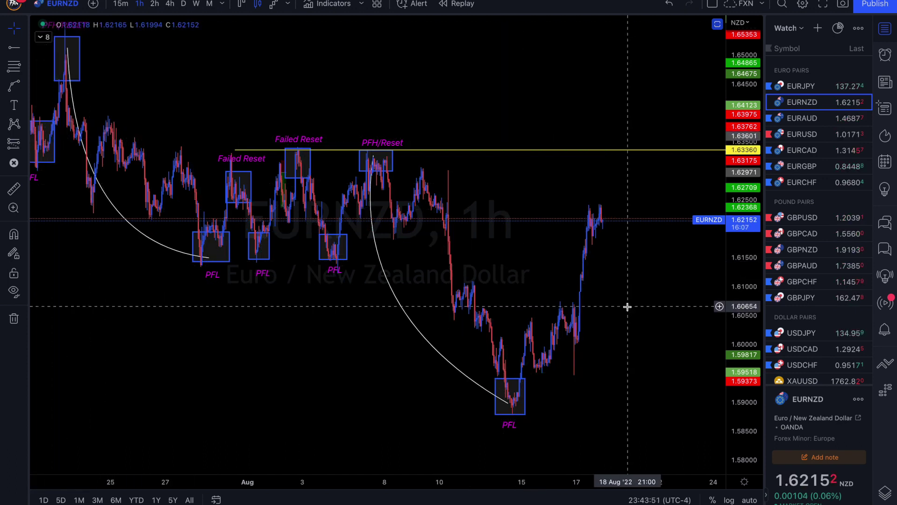
scroll(643, 303, up, 3)
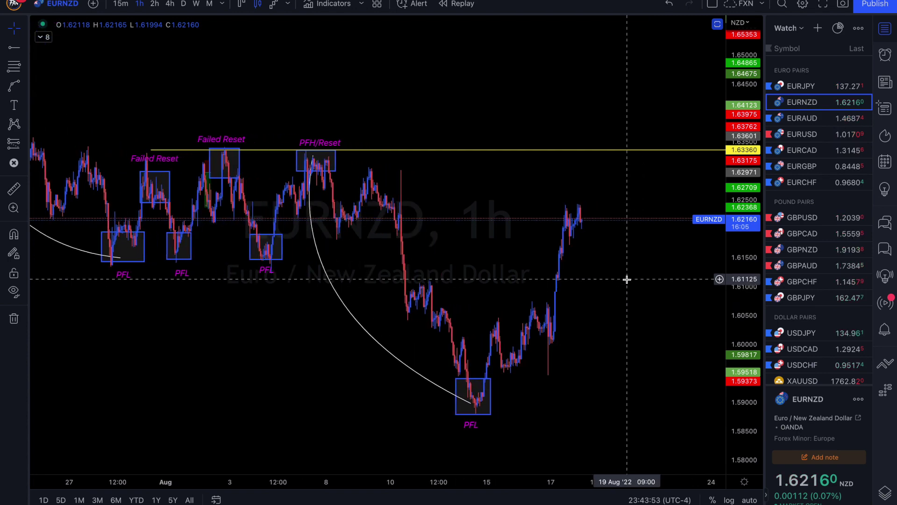
drag(626, 279, 644, 299)
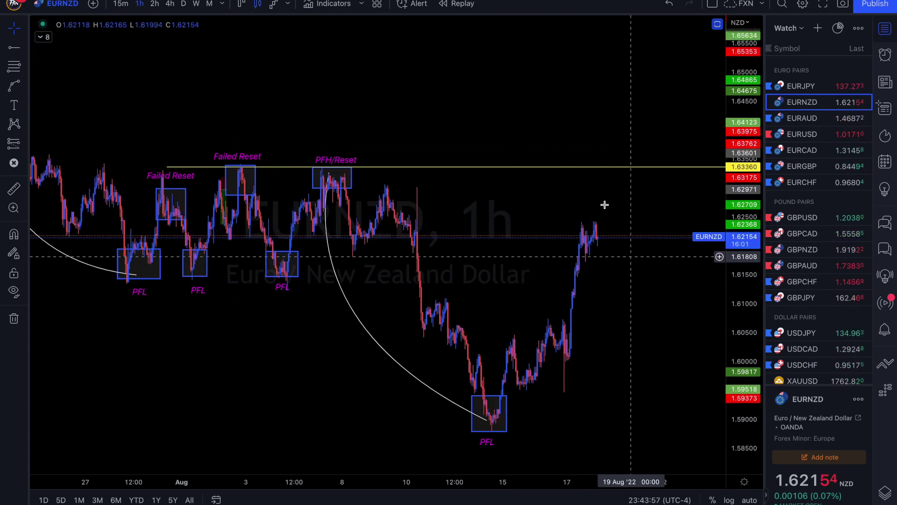
Open the EURJPY chart and nudge the 3.2xADR label towards the yellow line and the PFH /Reset label towards its box
click(818, 88)
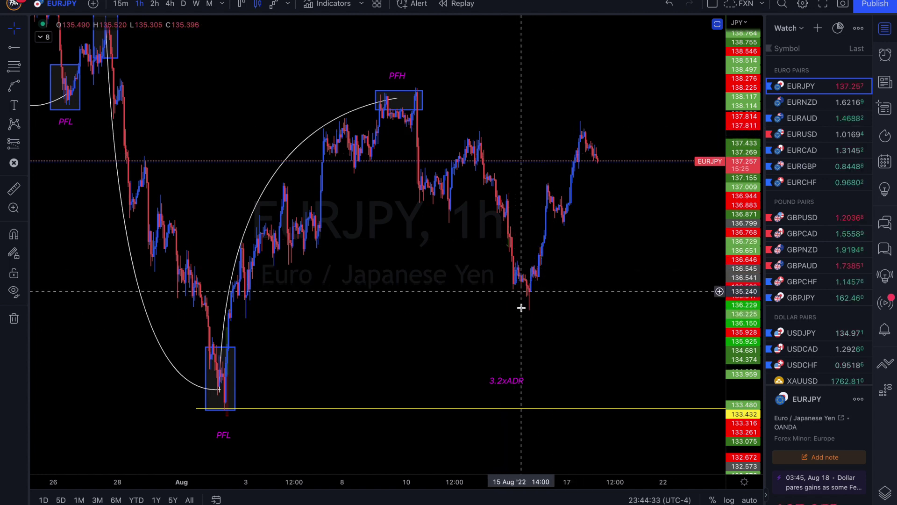
drag(518, 379, 517, 391)
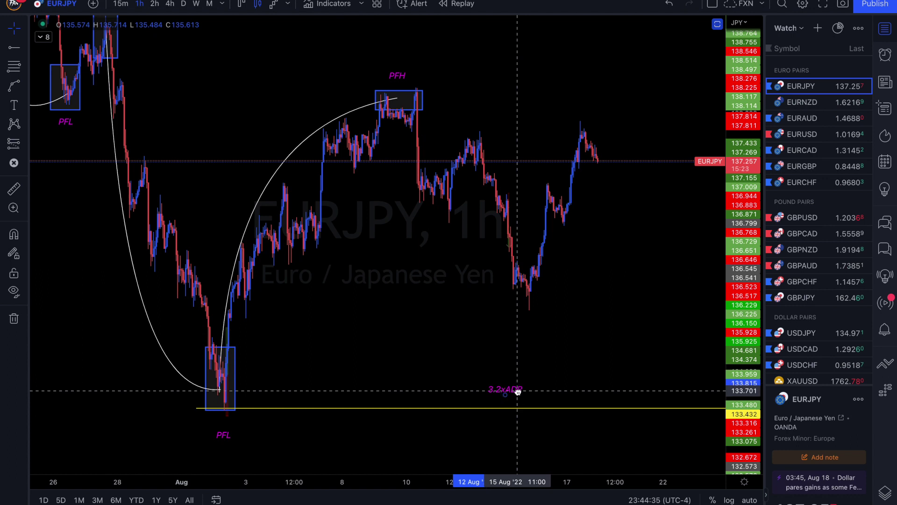
drag(650, 271, 650, 378)
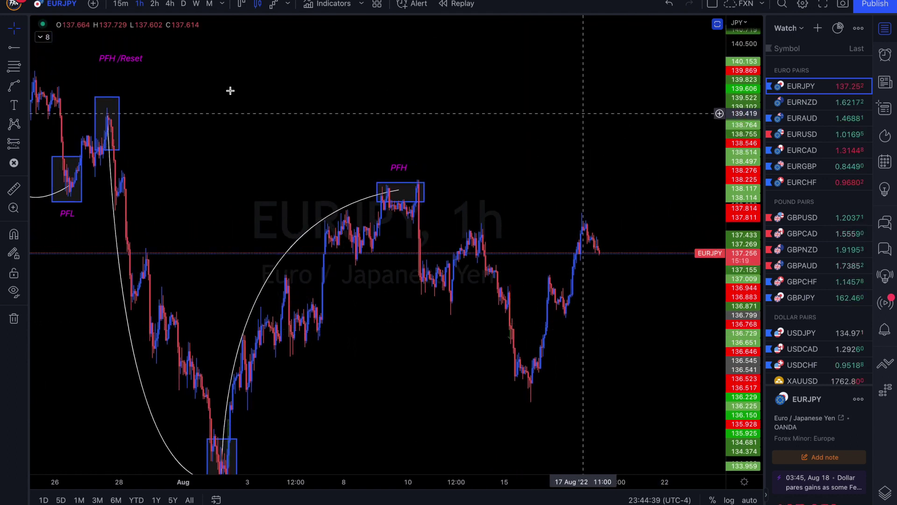
drag(122, 71, 121, 77)
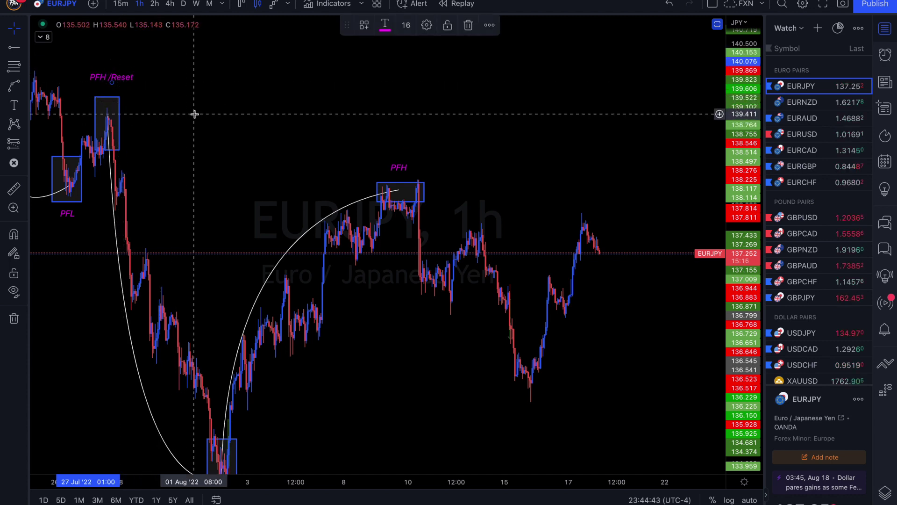
click(549, 159)
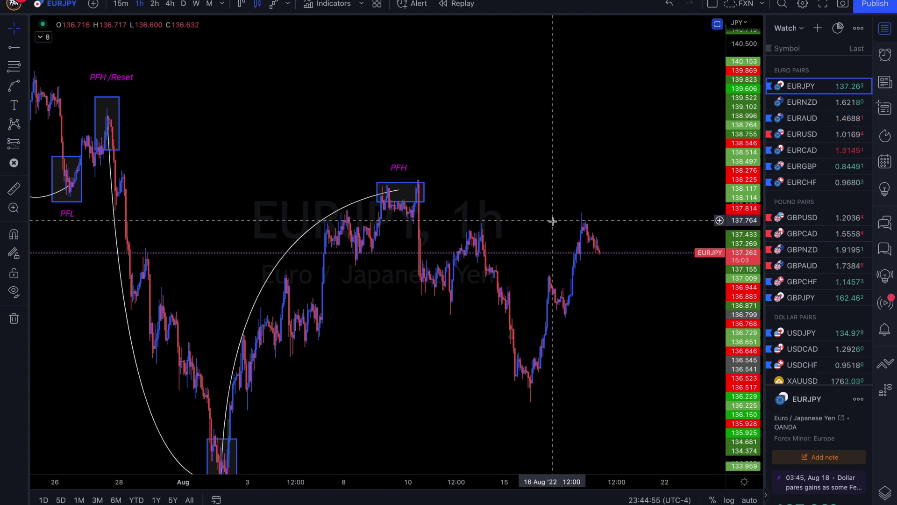
Examine the EURJPY swing from PFL to PFH and the price action following the peak against the 3.2xADR level
drag(610, 318, 627, 241)
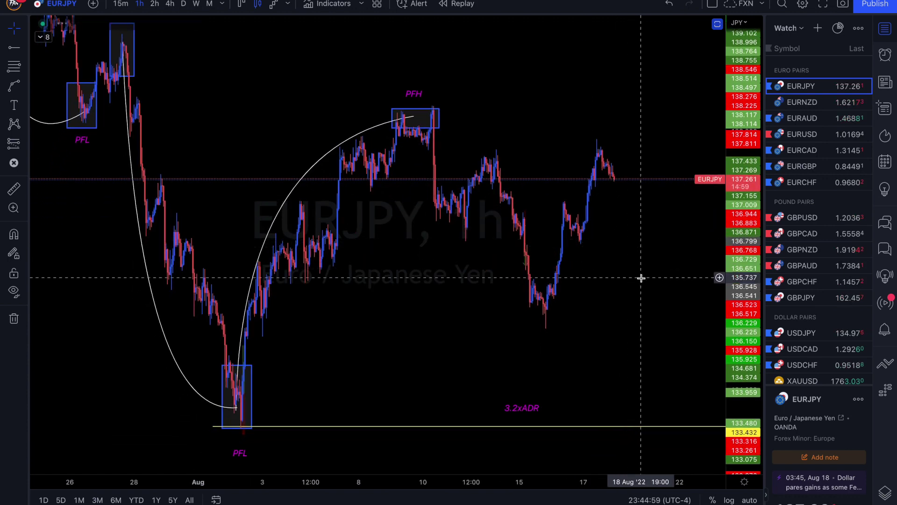
drag(734, 199, 717, 256)
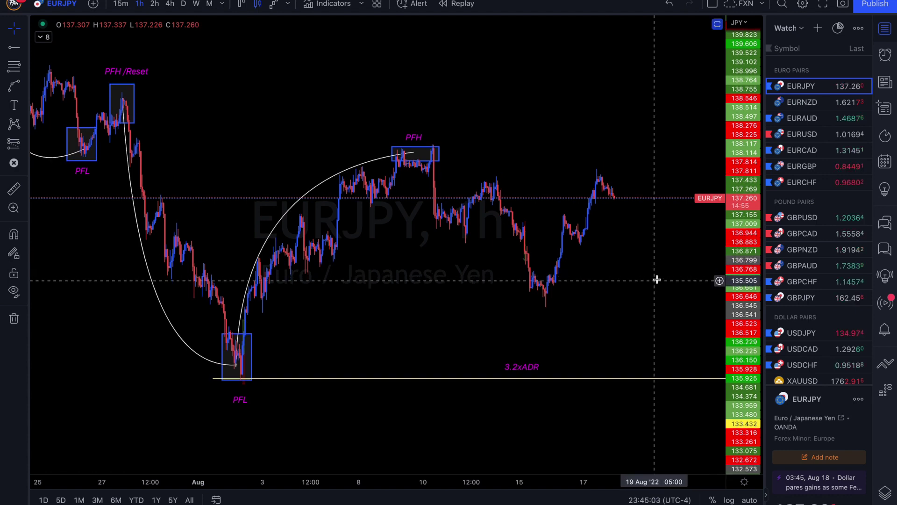